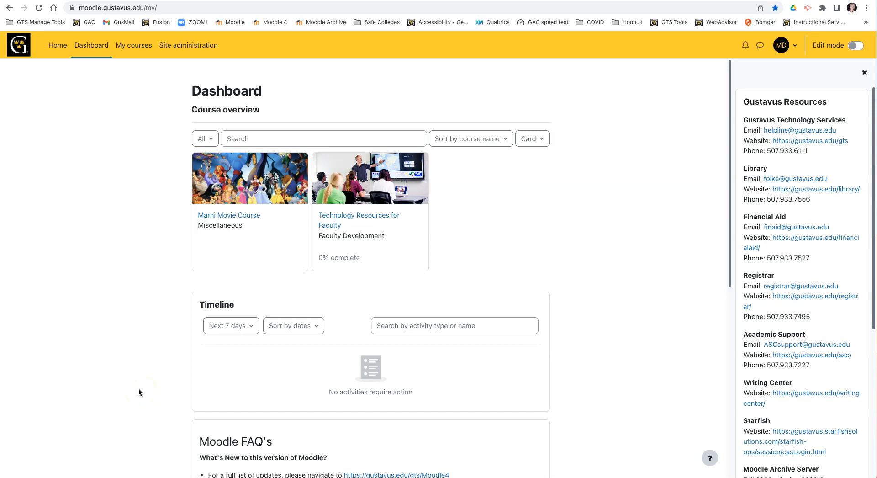
Review the course overview's status filter, search field and sorting choices on the Dashboard
{"action": "left_click", "coordinate": [135, 388]}
{"action": "mouse_move", "coordinate": [294, 270]}
{"action": "left_click", "coordinate": [208, 139]}
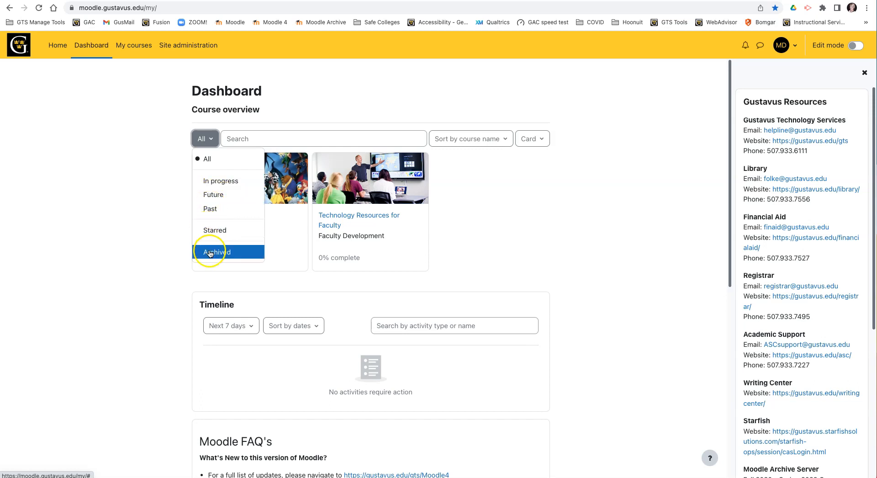
{"action": "left_click", "coordinate": [205, 138]}
{"action": "left_click", "coordinate": [244, 136]}
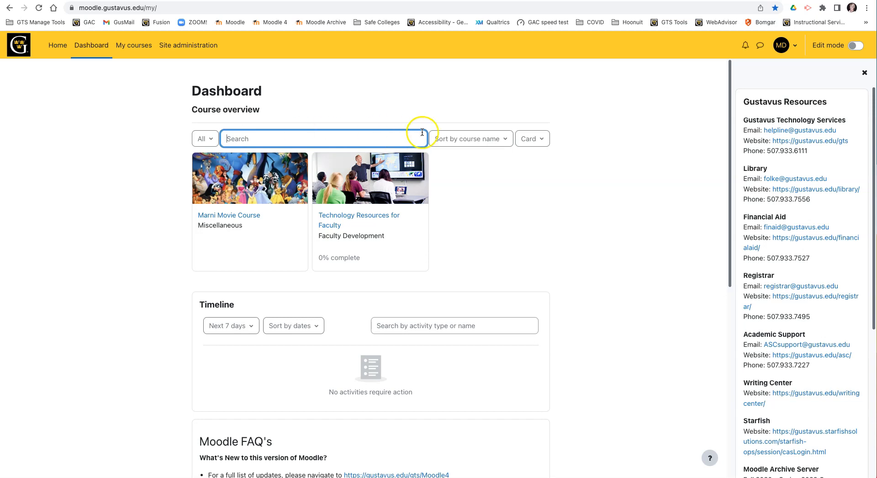
{"action": "left_click", "coordinate": [468, 138]}
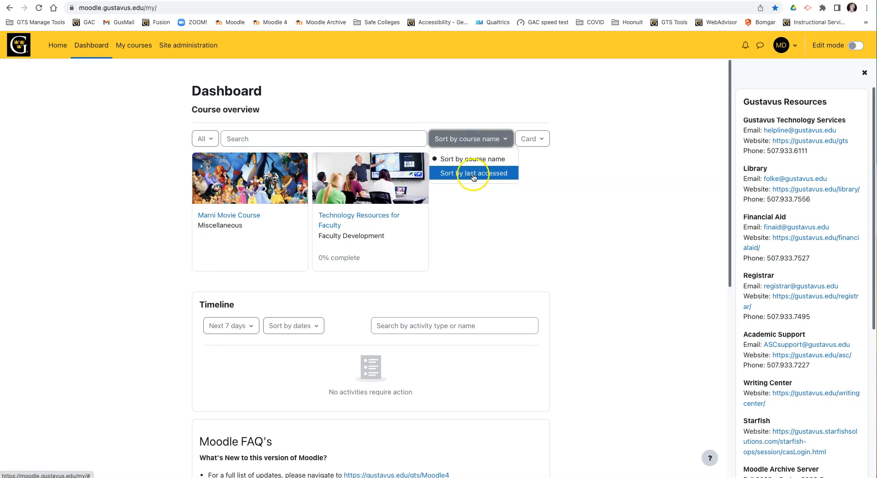
{"action": "left_click", "coordinate": [473, 138]}
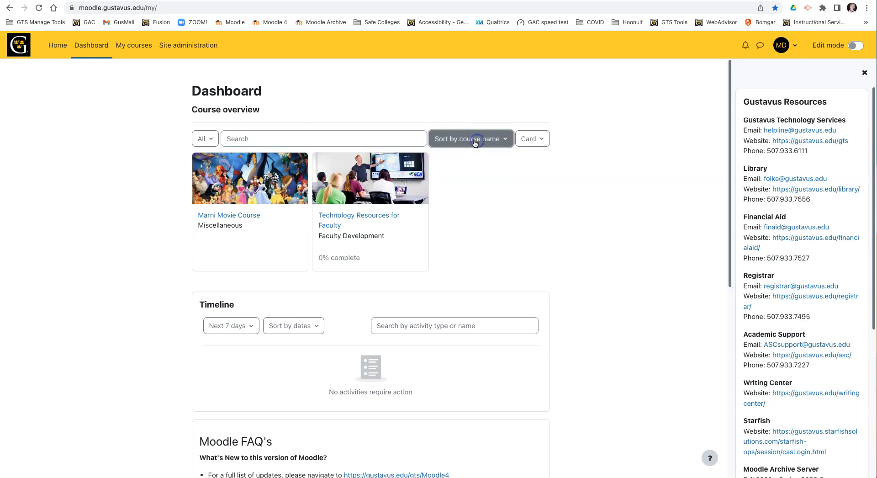
Try the List and Summary layouts for the course overview and return it to the Card layout
{"action": "left_click", "coordinate": [529, 144]}
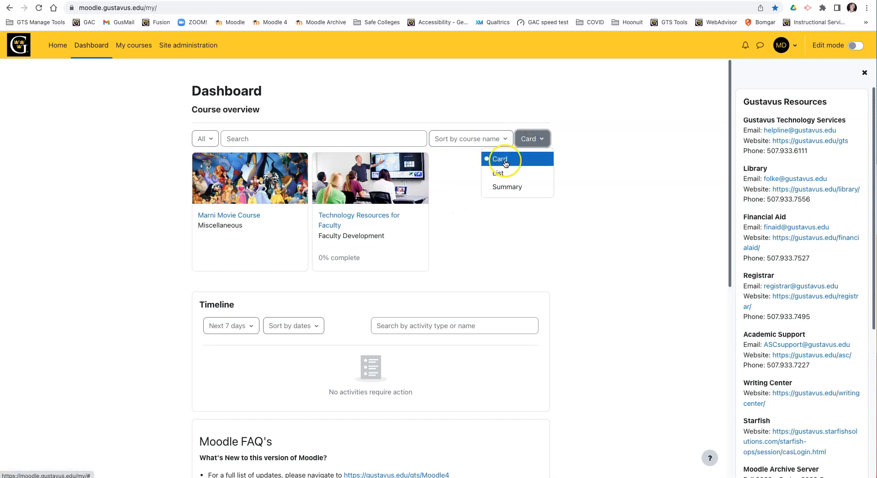
{"action": "left_click", "coordinate": [498, 172]}
{"action": "left_click", "coordinate": [530, 141]}
{"action": "left_click", "coordinate": [505, 187]}
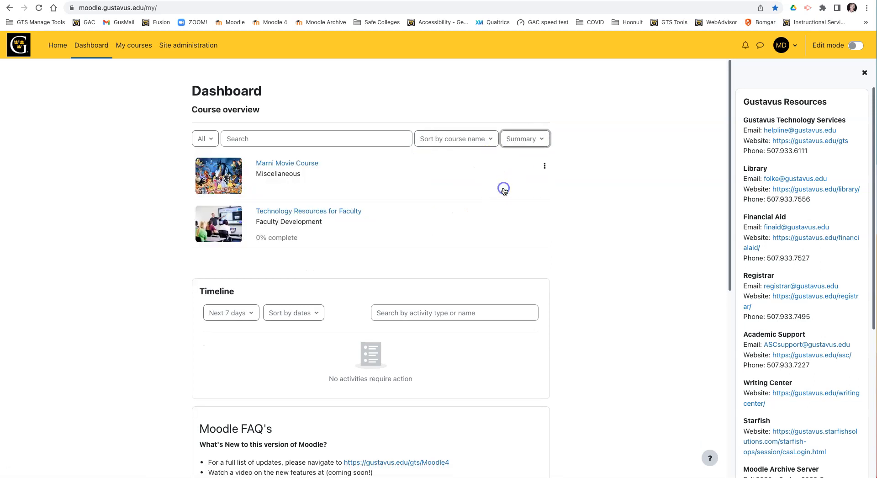
{"action": "left_click", "coordinate": [511, 140]}
{"action": "left_click", "coordinate": [505, 159]}
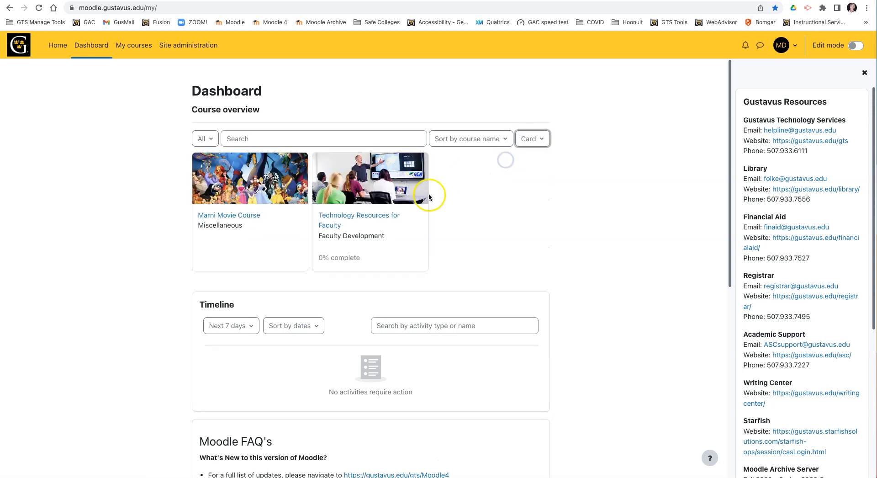
Star the movie course in the Dashboard's course overview
{"action": "mouse_move", "coordinate": [292, 258]}
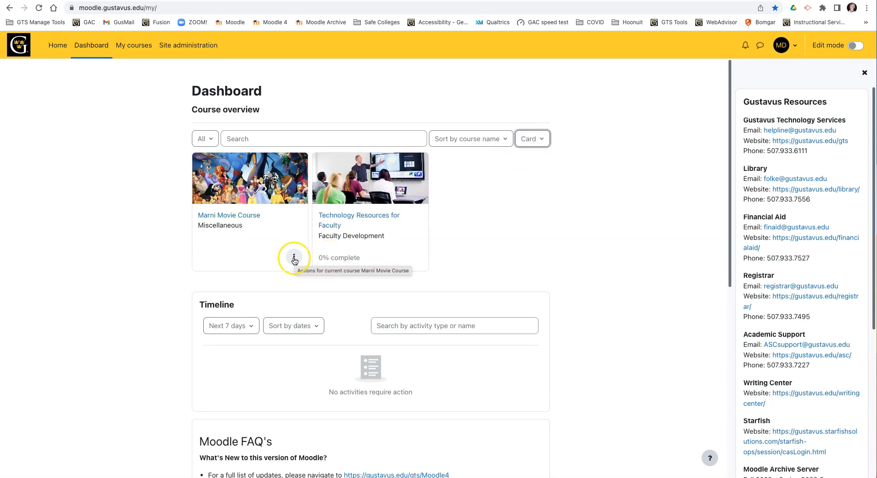
{"action": "left_click", "coordinate": [293, 259]}
{"action": "left_click", "coordinate": [283, 277]}
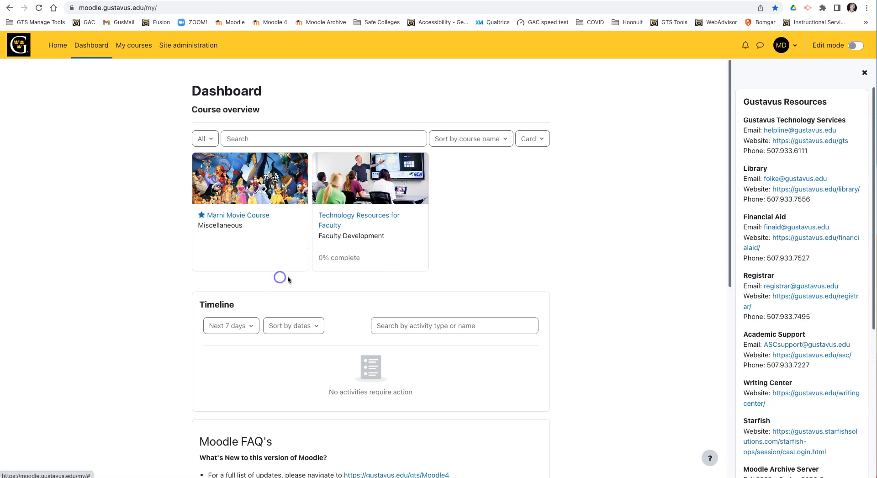
Filter the course overview to show only Starred courses
{"action": "left_click", "coordinate": [203, 138]}
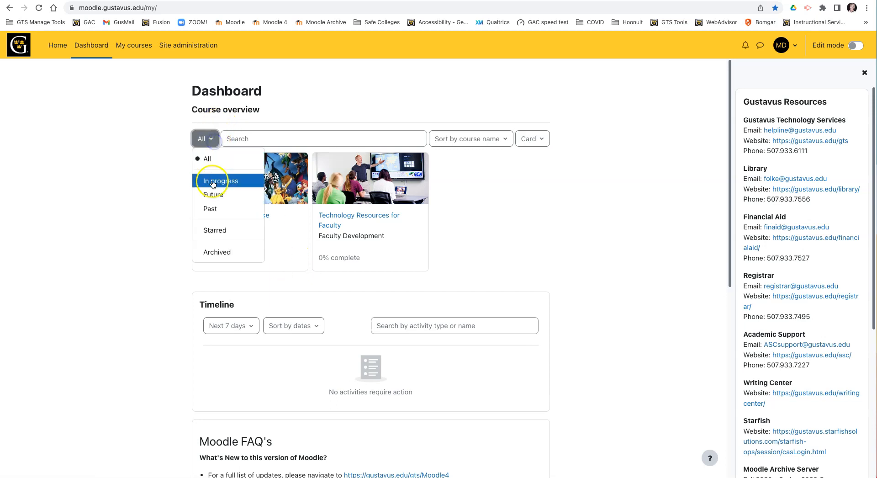
{"action": "left_click", "coordinate": [216, 231]}
{"action": "left_click", "coordinate": [254, 230]}
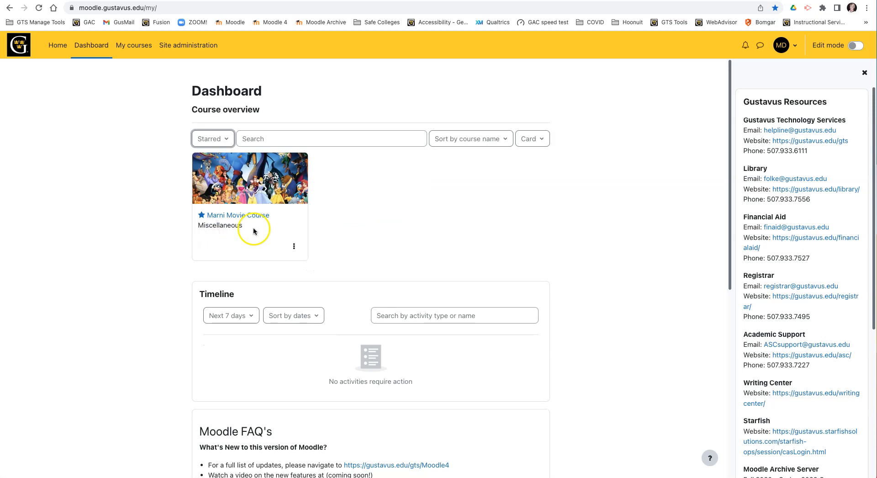
Examine the Timeline block's date range options, keeping it at Next 7 days
{"action": "scroll", "coordinate": [343, 208], "scroll_direction": "down", "scroll_amount": 3}
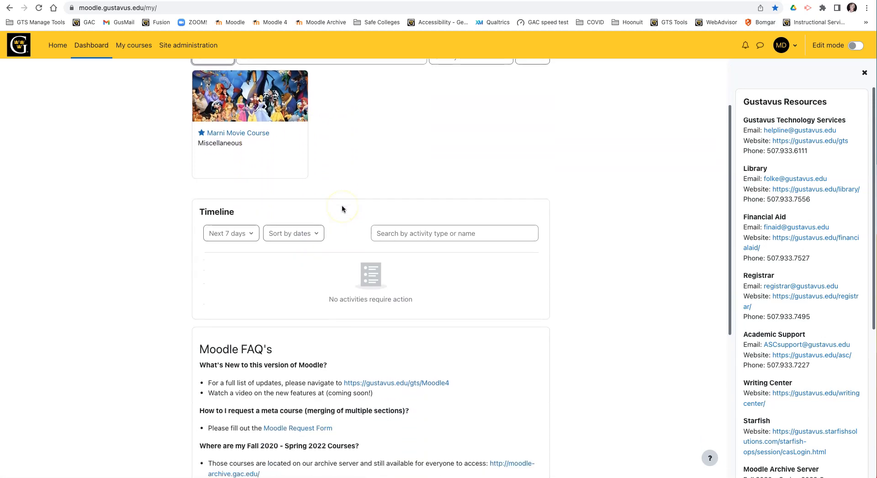
{"action": "scroll", "coordinate": [343, 209], "scroll_direction": "down", "scroll_amount": 2}
{"action": "mouse_move", "coordinate": [314, 184]}
{"action": "left_mouse_down"}
{"action": "mouse_move", "coordinate": [283, 165]}
{"action": "mouse_move", "coordinate": [241, 159]}
{"action": "left_mouse_up"}
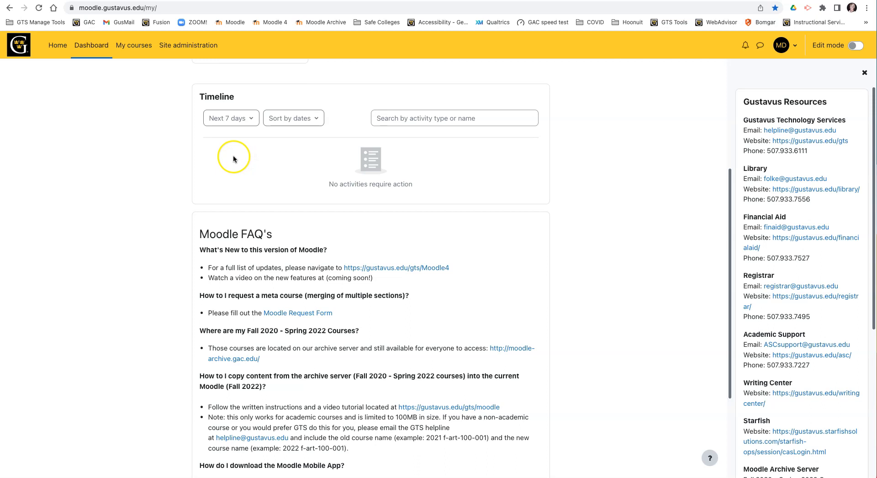
{"action": "left_click", "coordinate": [233, 120]}
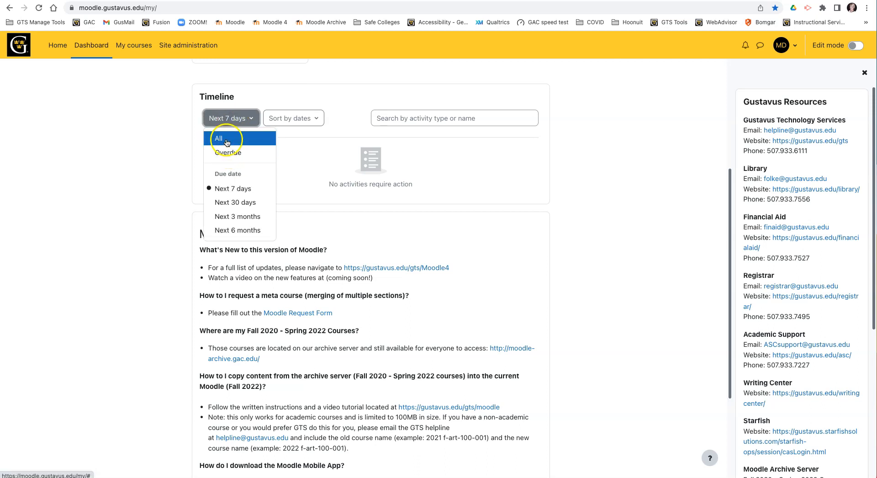
{"action": "left_click", "coordinate": [235, 189]}
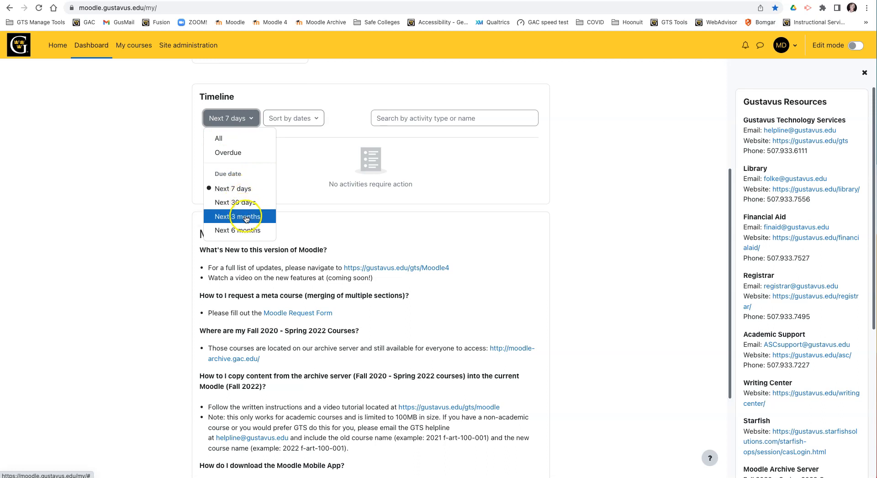
{"action": "left_click", "coordinate": [286, 171]}
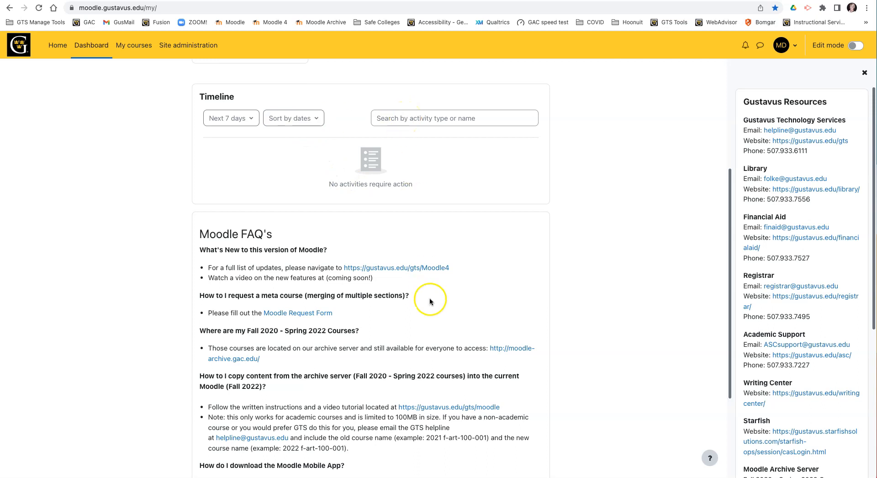
Read through the Moodle FAQ's on the Dashboard and the welcome and help information on the Home page
{"action": "scroll", "coordinate": [431, 303], "scroll_direction": "down", "scroll_amount": 3}
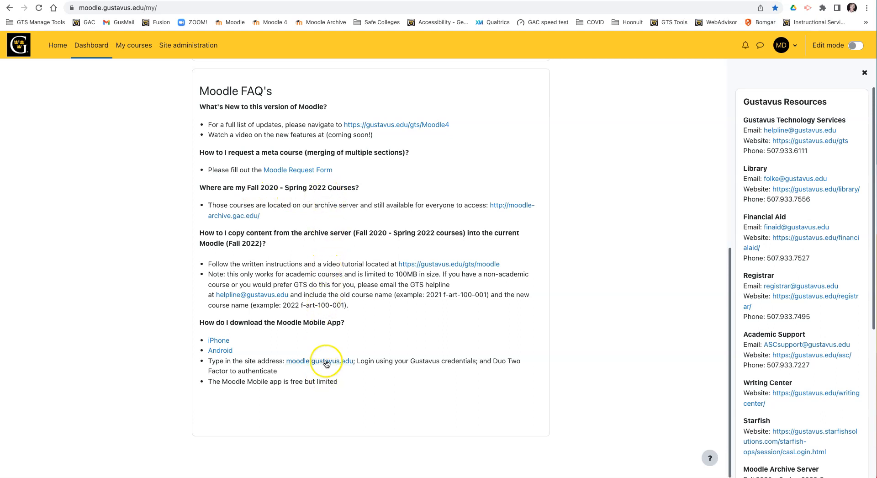
{"action": "scroll", "coordinate": [327, 364], "scroll_direction": "up", "scroll_amount": 5}
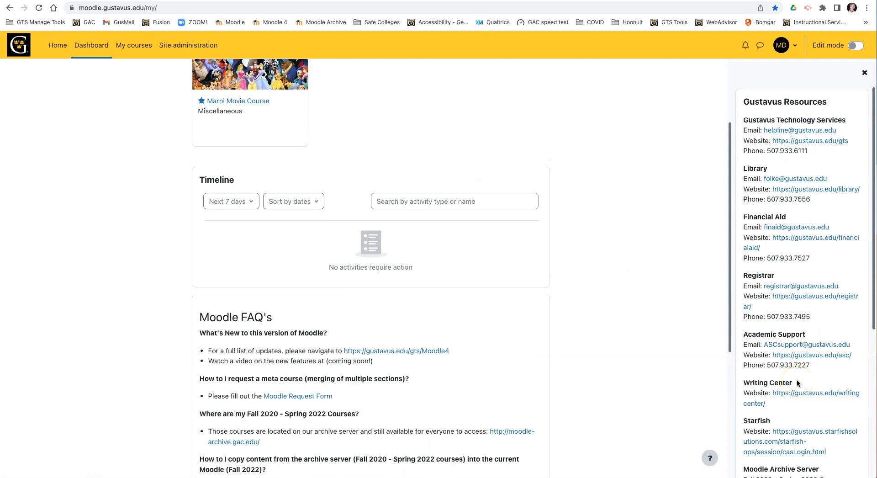
{"action": "scroll", "coordinate": [626, 350], "scroll_direction": "up", "scroll_amount": 3}
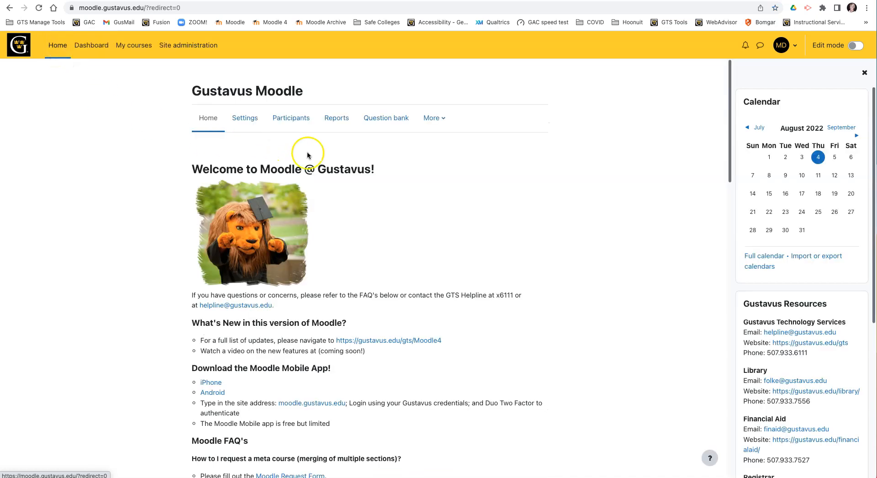
{"action": "scroll", "coordinate": [355, 200], "scroll_direction": "down", "scroll_amount": 8}
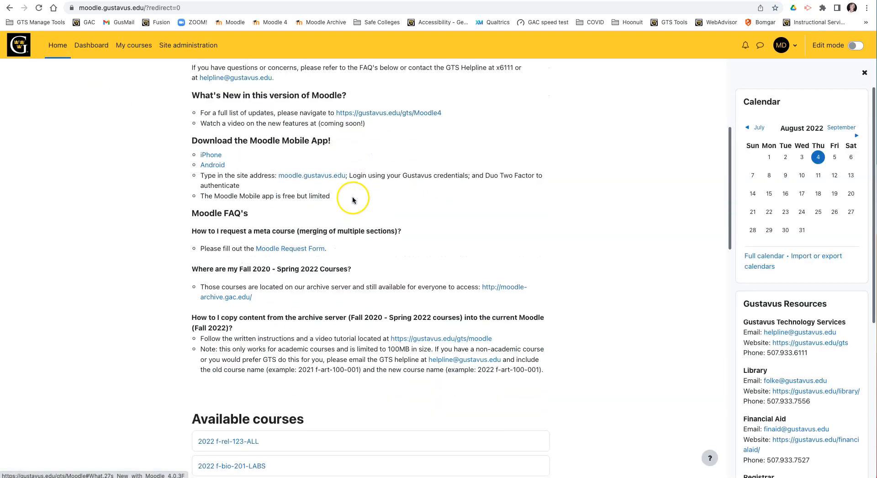
{"action": "scroll", "coordinate": [353, 199], "scroll_direction": "up", "scroll_amount": 8}
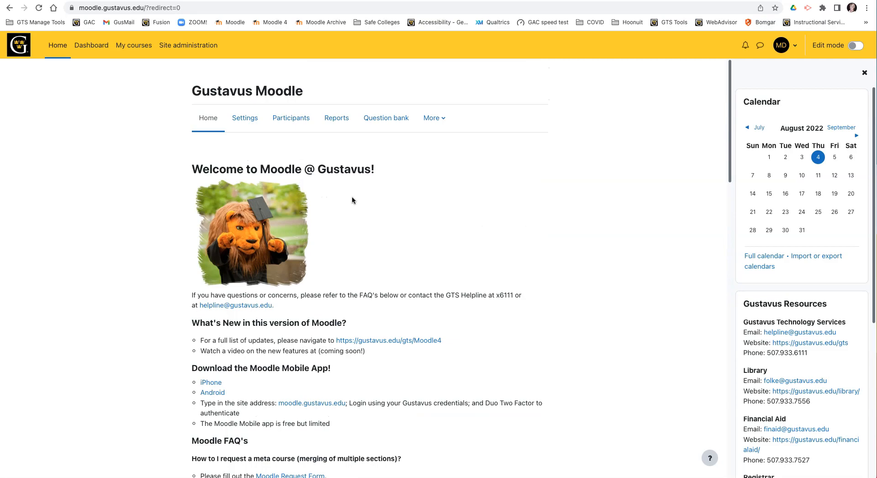
Open the starred movie course from the My courses page
{"action": "left_click", "coordinate": [85, 46]}
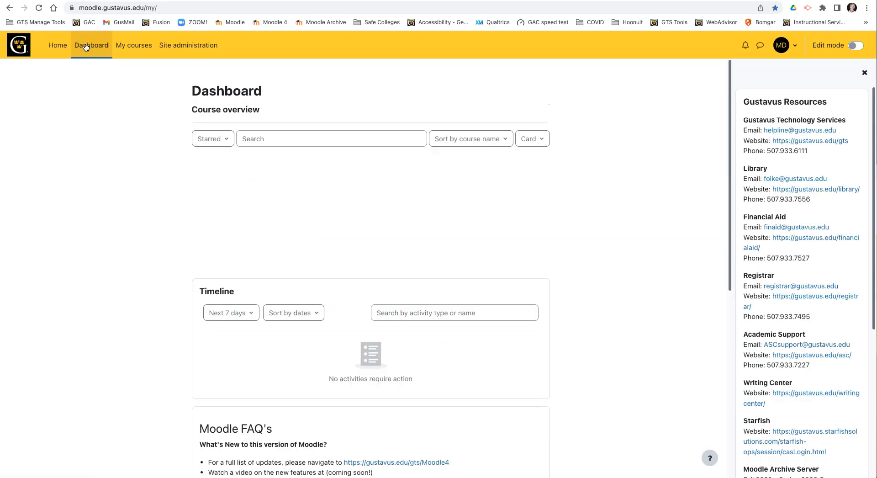
{"action": "left_click", "coordinate": [131, 46]}
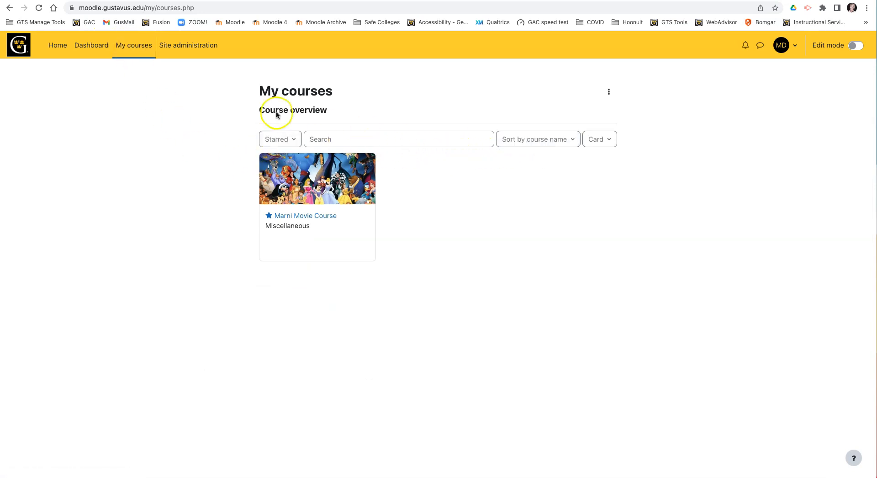
{"action": "left_click", "coordinate": [303, 216]}
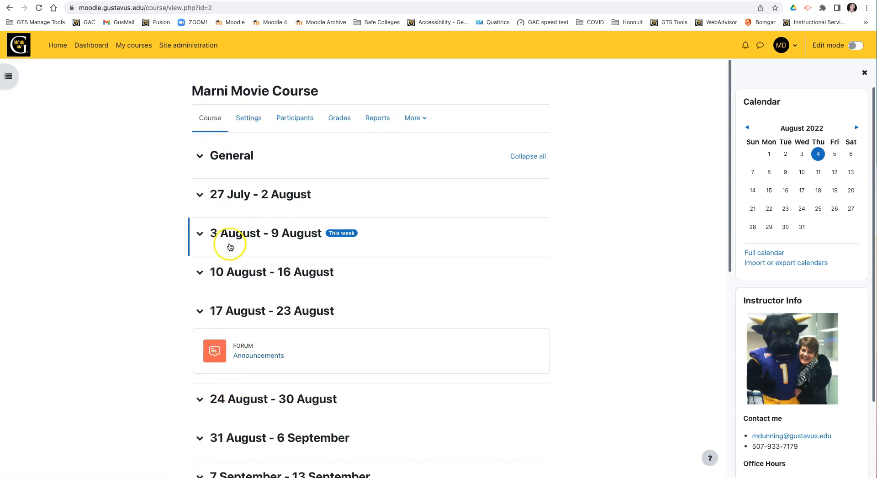
Open the course's settings and review its General and Description sections, including the dates, summary and course image
{"action": "left_click", "coordinate": [248, 118]}
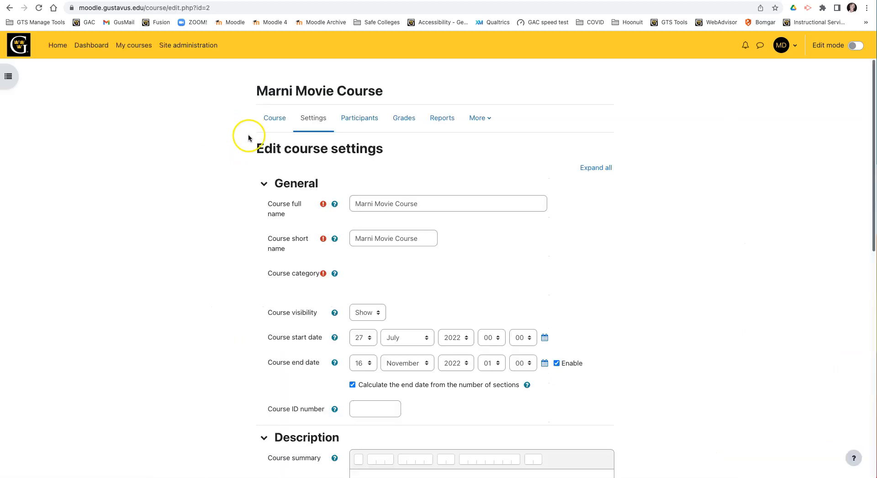
{"action": "scroll", "coordinate": [280, 191], "scroll_direction": "down", "scroll_amount": 3}
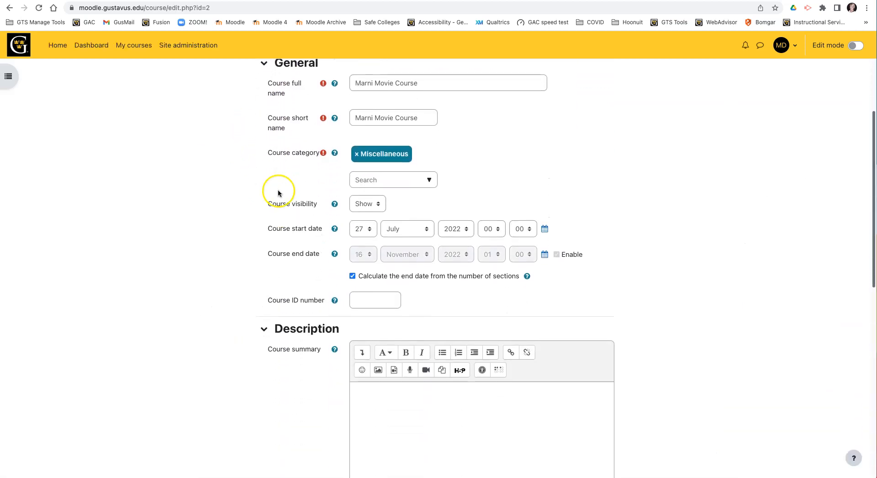
{"action": "scroll", "coordinate": [278, 192], "scroll_direction": "up", "scroll_amount": 2}
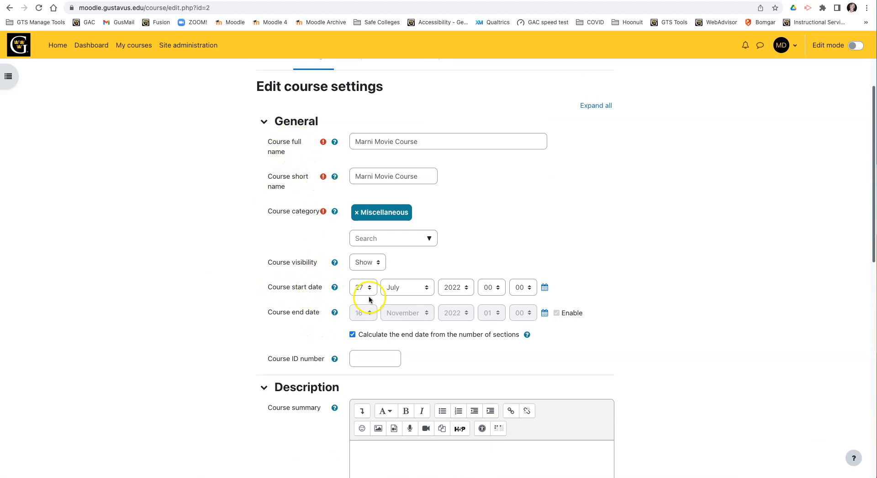
{"action": "scroll", "coordinate": [368, 299], "scroll_direction": "down", "scroll_amount": 5}
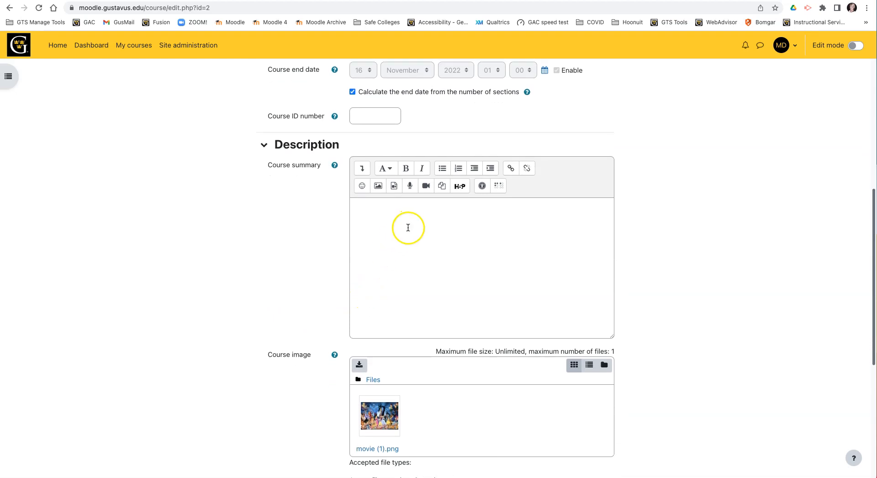
{"action": "scroll", "coordinate": [408, 227], "scroll_direction": "down", "scroll_amount": 4}
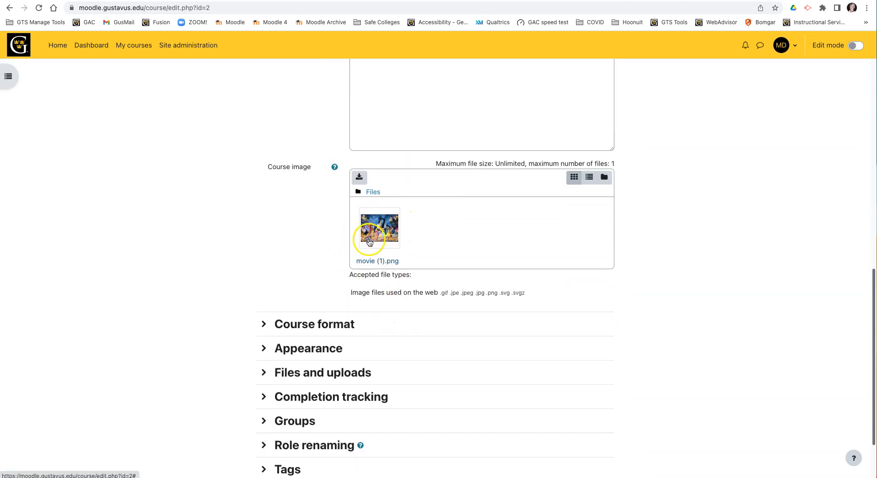
Review the Course format options and the Completion tracking options in the course settings
{"action": "left_click", "coordinate": [314, 326]}
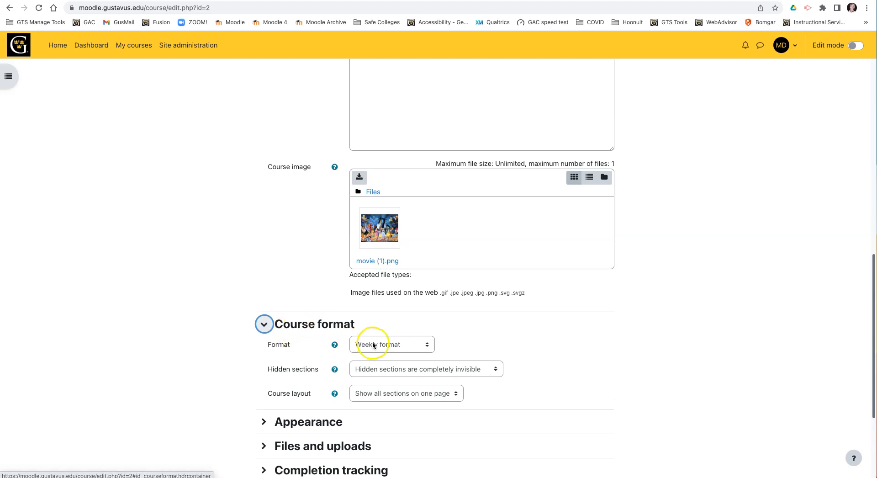
{"action": "left_click", "coordinate": [298, 325]}
{"action": "scroll", "coordinate": [294, 327], "scroll_direction": "down", "scroll_amount": 2}
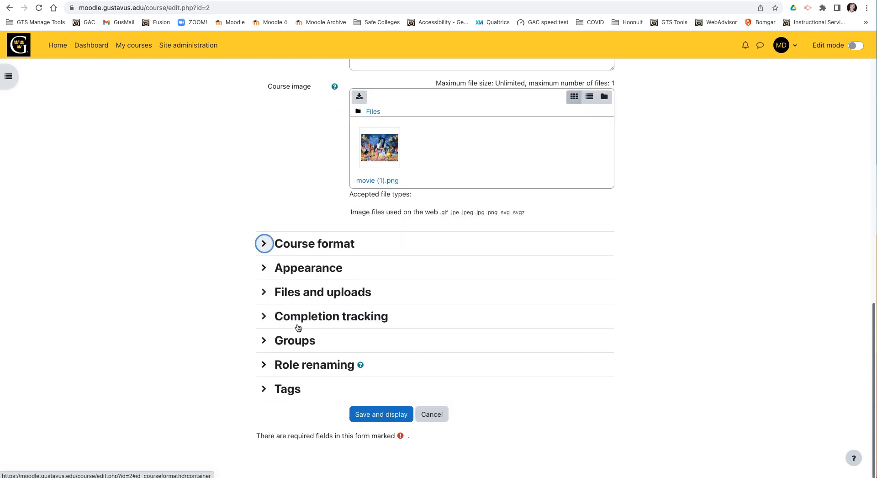
{"action": "left_click", "coordinate": [336, 322]}
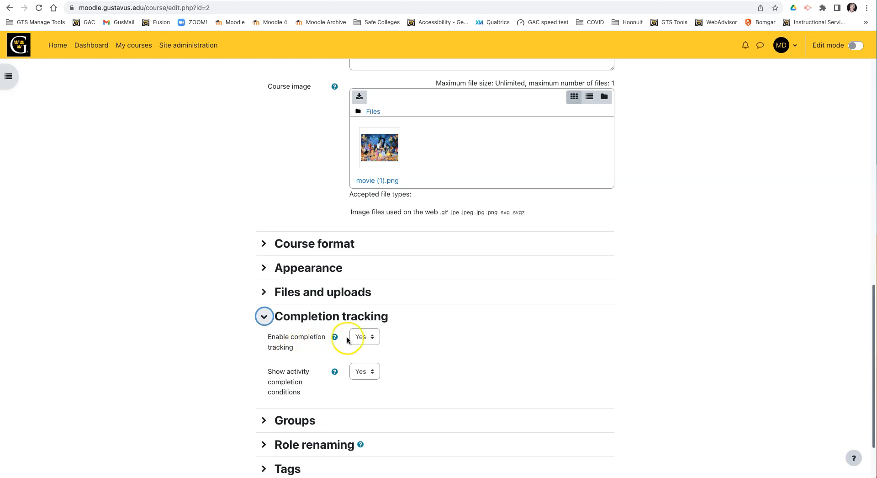
{"action": "left_click", "coordinate": [310, 367]}
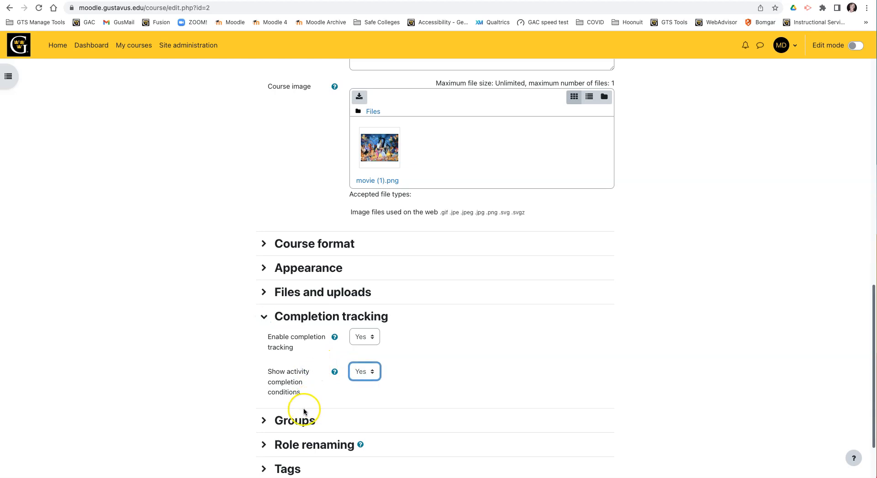
Review the group mode options in the course's Groups settings, then save the settings and display the course
{"action": "left_click", "coordinate": [298, 420]}
{"action": "scroll", "coordinate": [342, 420], "scroll_direction": "down", "scroll_amount": 3}
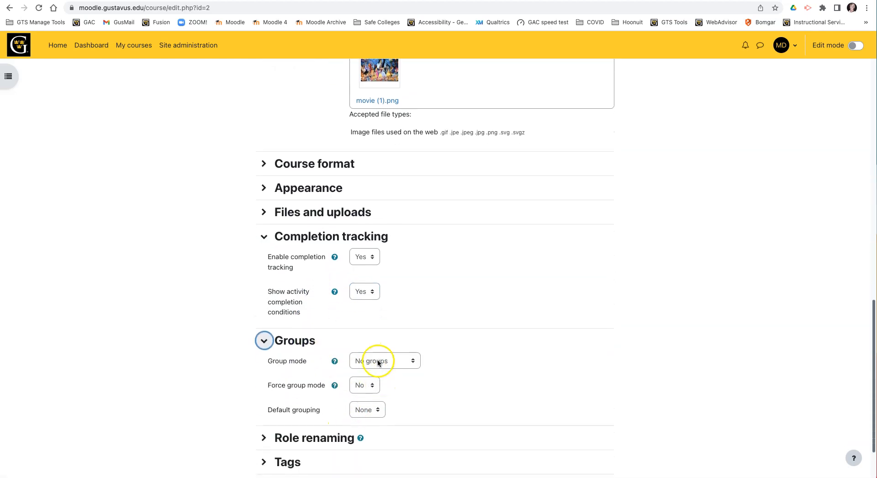
{"action": "left_click", "coordinate": [378, 361]}
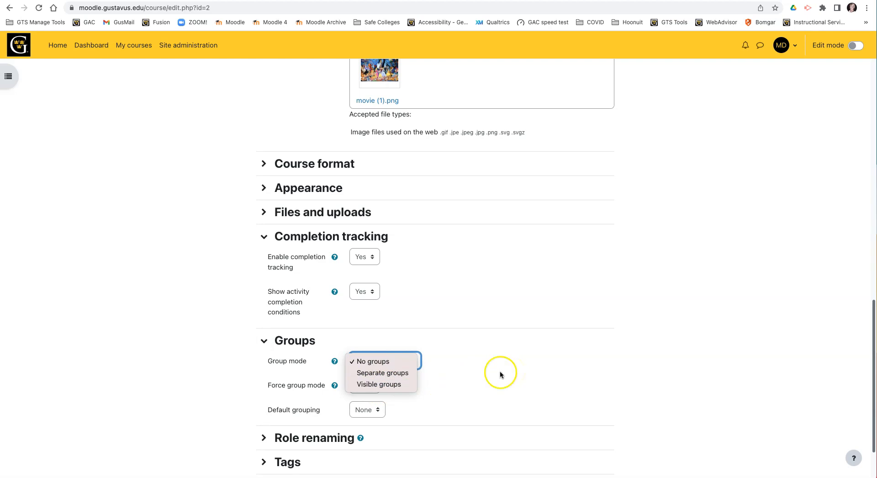
{"action": "left_click", "coordinate": [459, 366]}
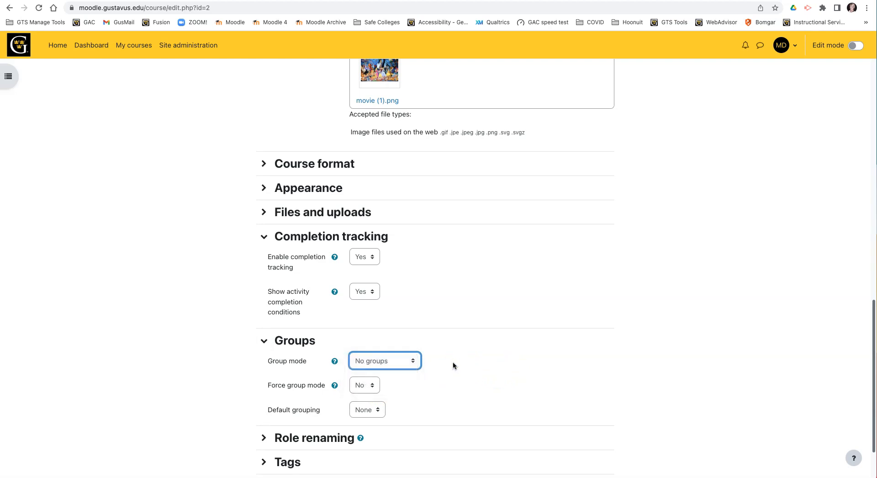
{"action": "scroll", "coordinate": [452, 364], "scroll_direction": "down", "scroll_amount": 2}
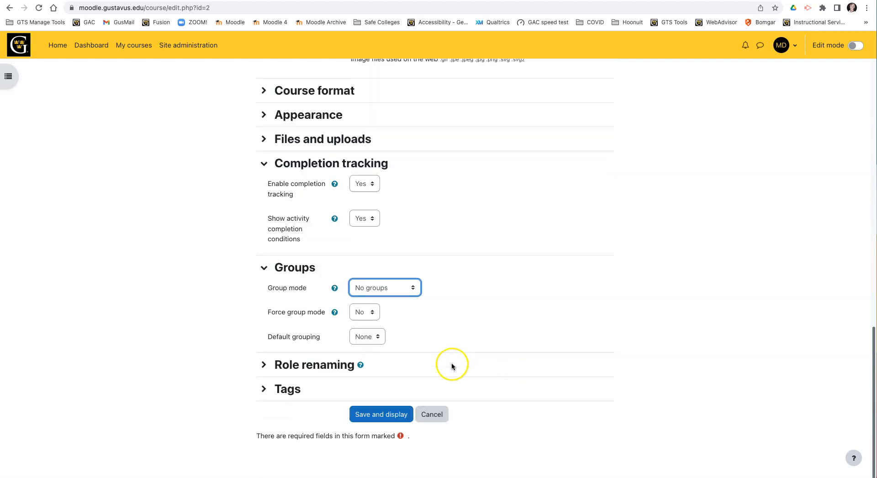
{"action": "left_click", "coordinate": [382, 416]}
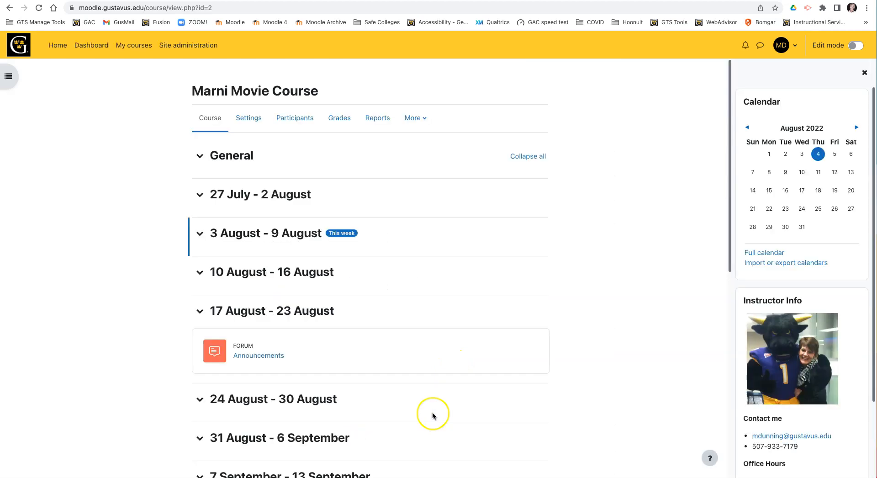
Open the course's Participants page and review the available enrolment, group and permission pages
{"action": "left_click", "coordinate": [291, 120]}
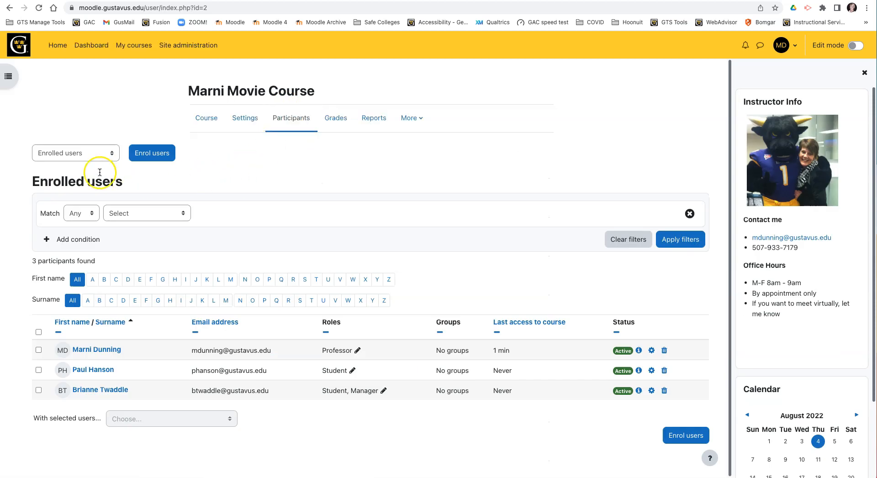
{"action": "left_click", "coordinate": [55, 153]}
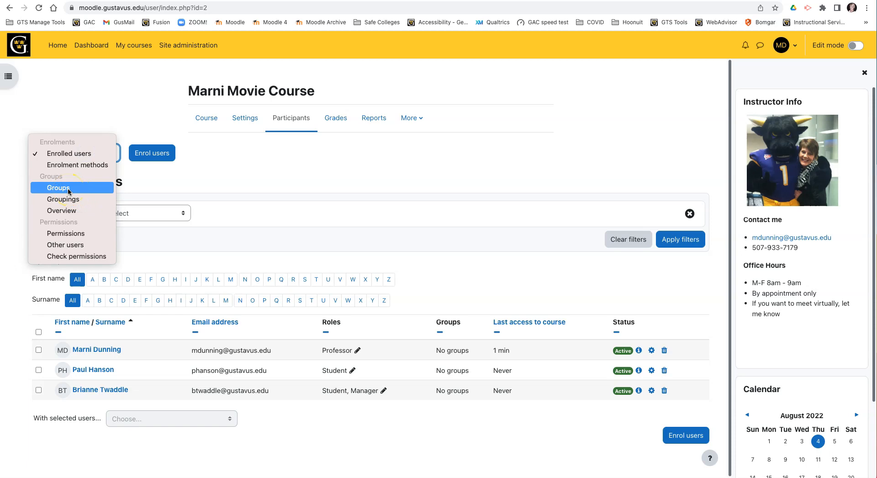
{"action": "left_click", "coordinate": [161, 189]}
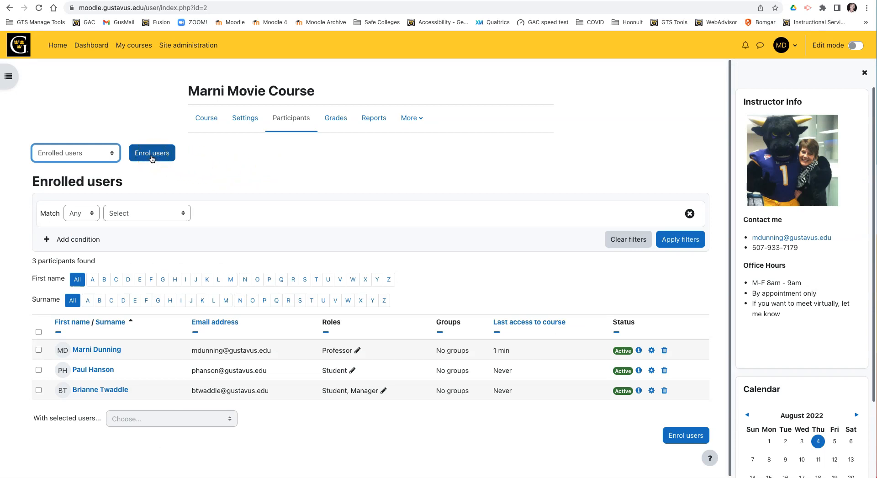
Open the course's grades and display the Grader report
{"action": "left_click", "coordinate": [337, 117]}
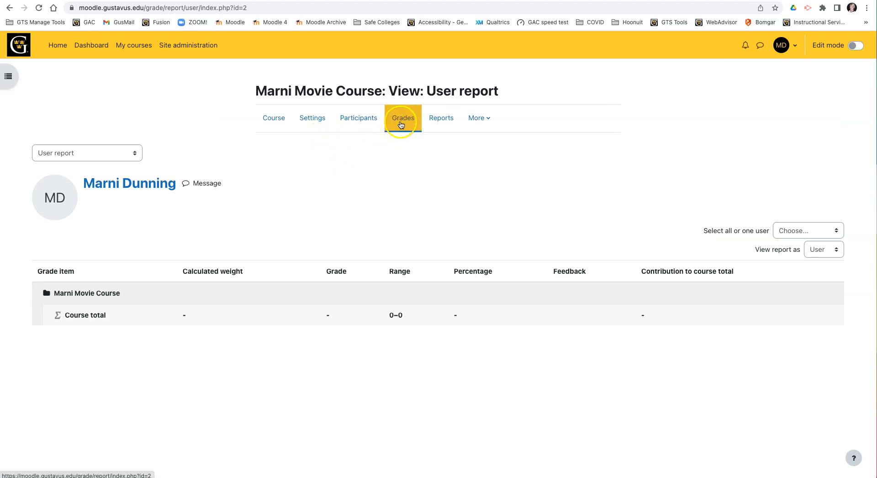
{"action": "left_click", "coordinate": [100, 155]}
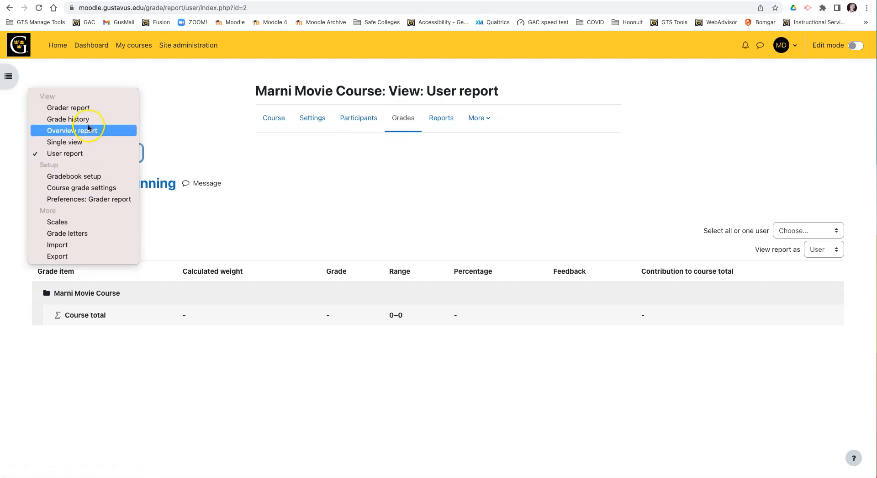
{"action": "left_click", "coordinate": [72, 109]}
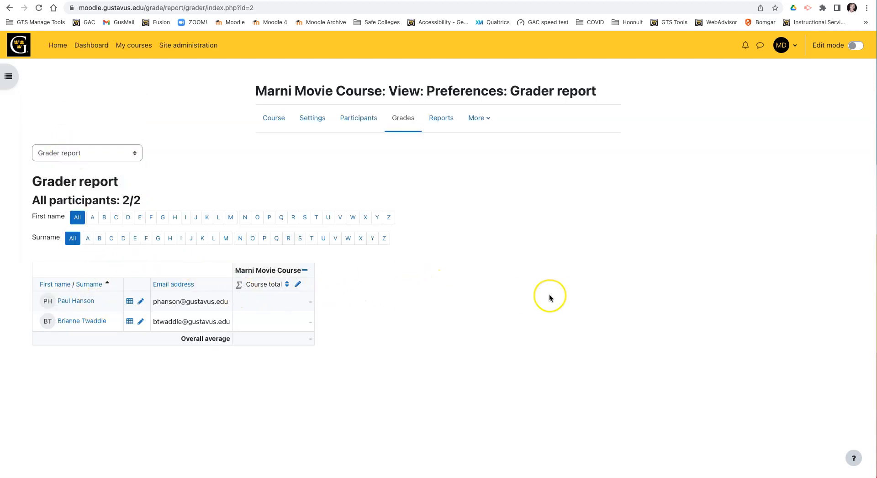
Switch the grades to Single view and check which grade items can be selected
{"action": "left_click", "coordinate": [95, 155]}
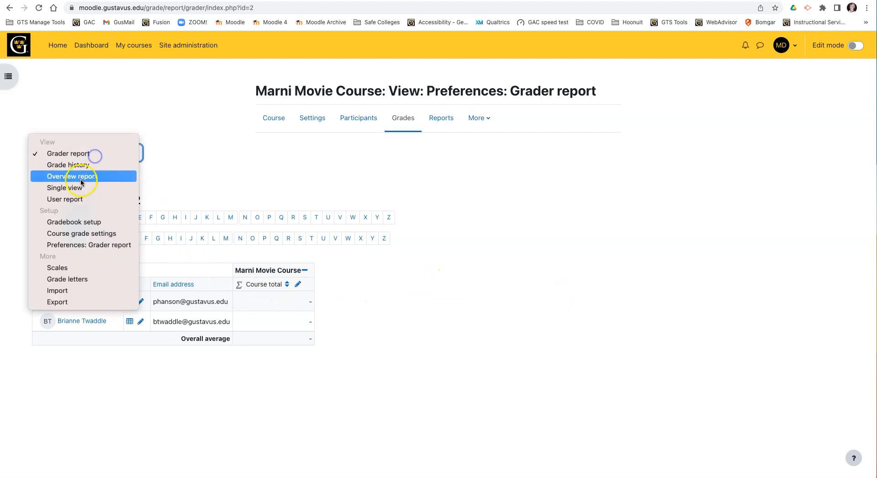
{"action": "left_click", "coordinate": [71, 188]}
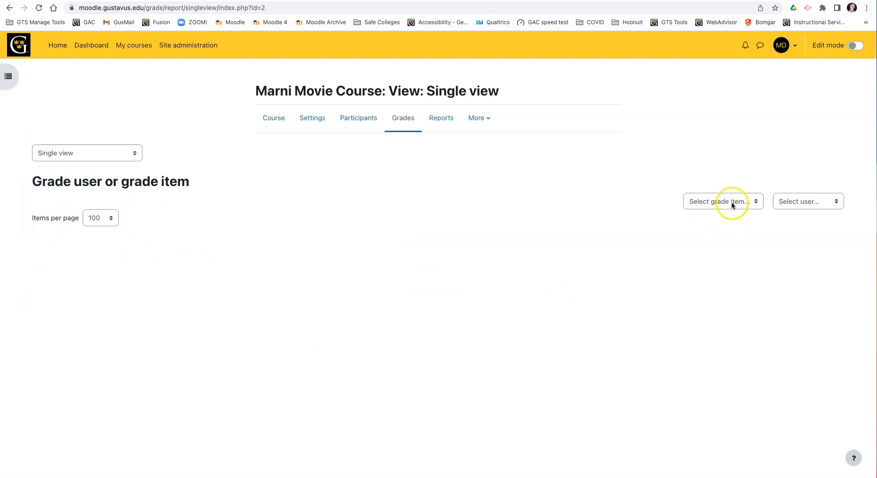
{"action": "left_click", "coordinate": [726, 207]}
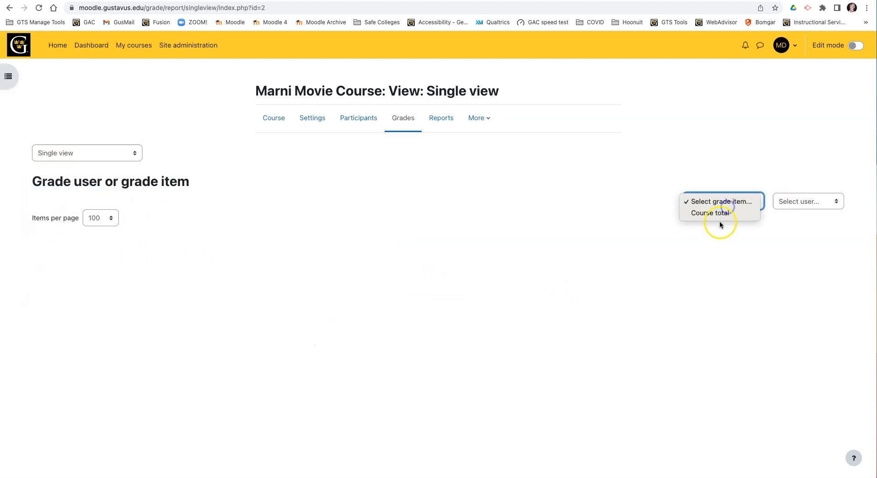
{"action": "left_click", "coordinate": [709, 199]}
Display the User report for the first individual student listed
{"action": "left_click", "coordinate": [83, 156]}
{"action": "left_click", "coordinate": [70, 166]}
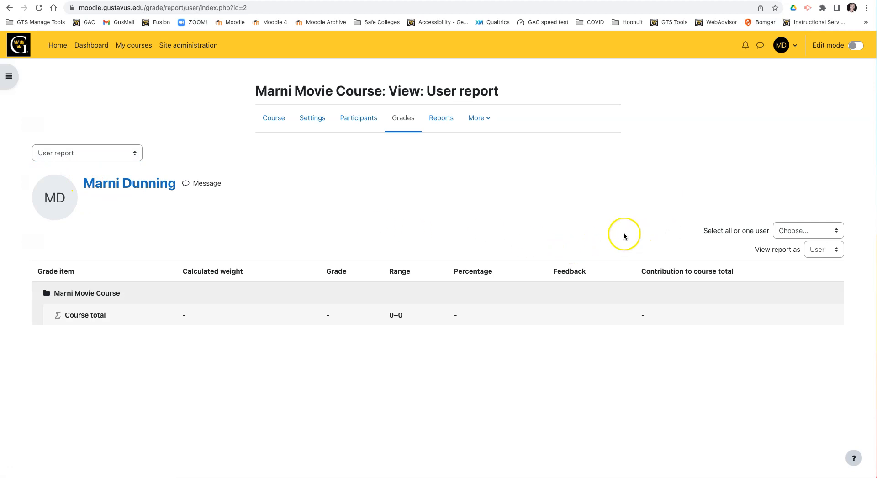
{"action": "left_click", "coordinate": [782, 230]}
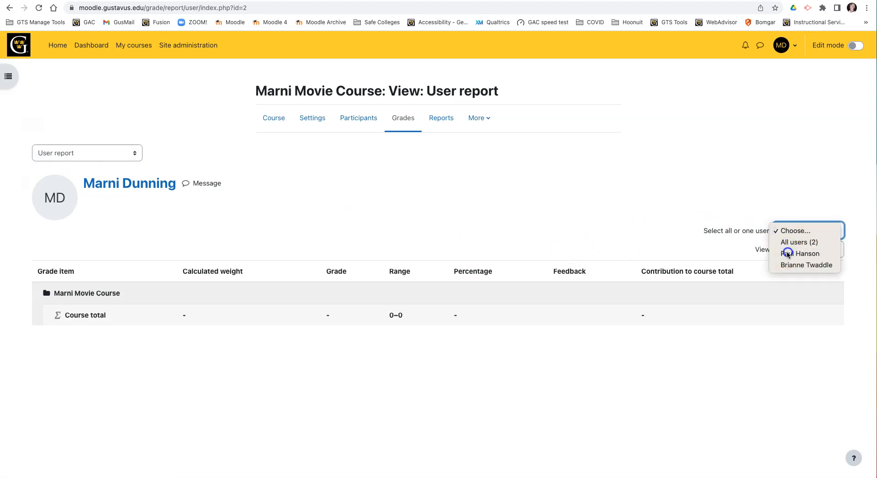
{"action": "left_click", "coordinate": [787, 254]}
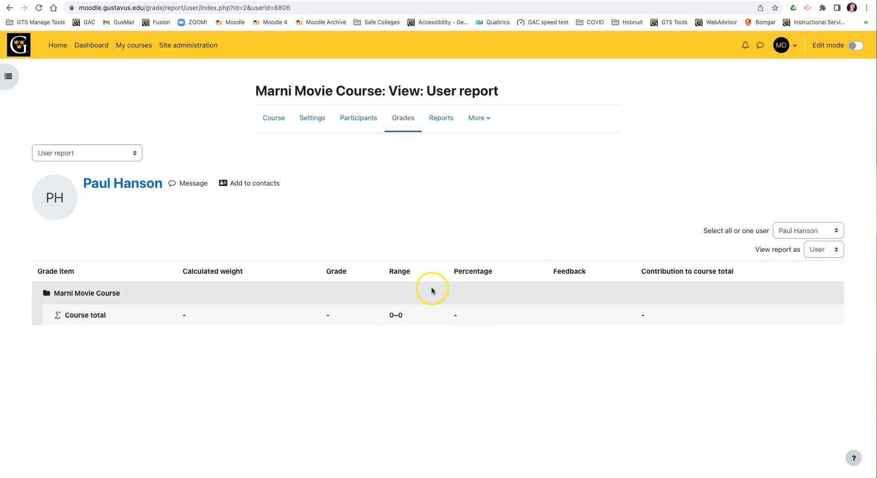
Open the Gradebook setup page and examine its options for adding grade items and categories
{"action": "left_click", "coordinate": [53, 154]}
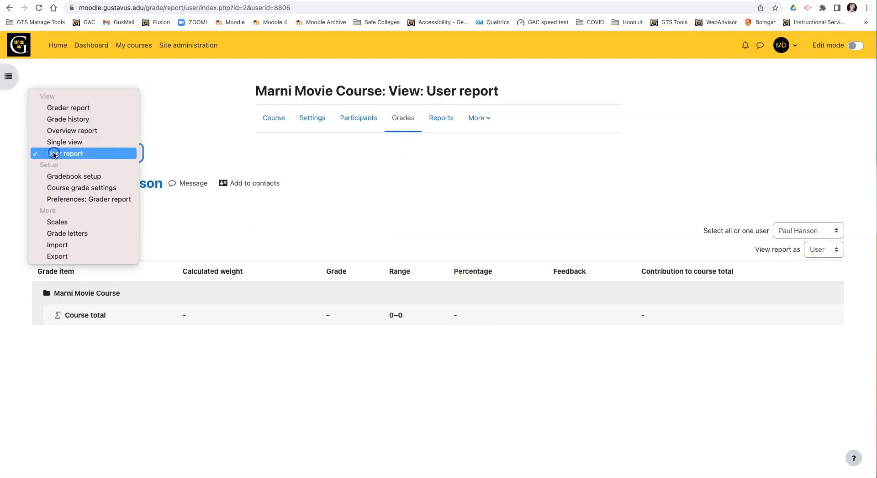
{"action": "left_click", "coordinate": [69, 180]}
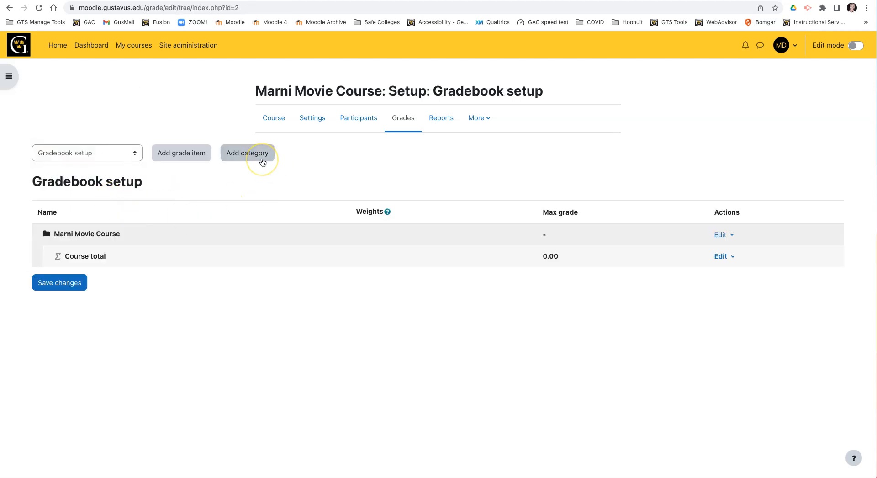
{"action": "left_click", "coordinate": [185, 158]}
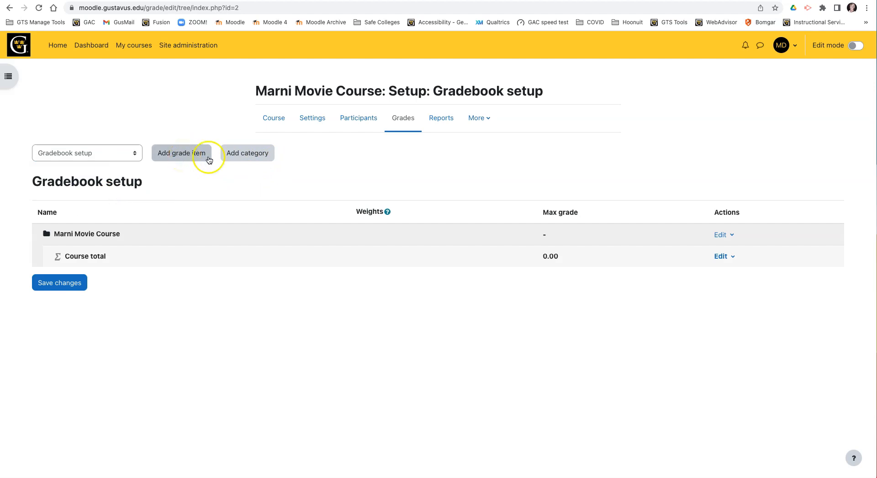
Open the course's Reports page and review the additional course tools, from Question bank to Course reuse
{"action": "left_click", "coordinate": [441, 118]}
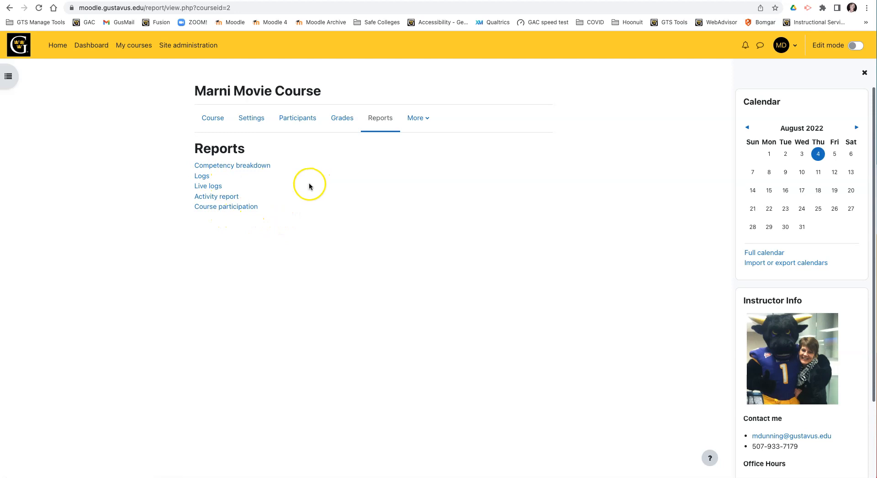
{"action": "left_click", "coordinate": [418, 118]}
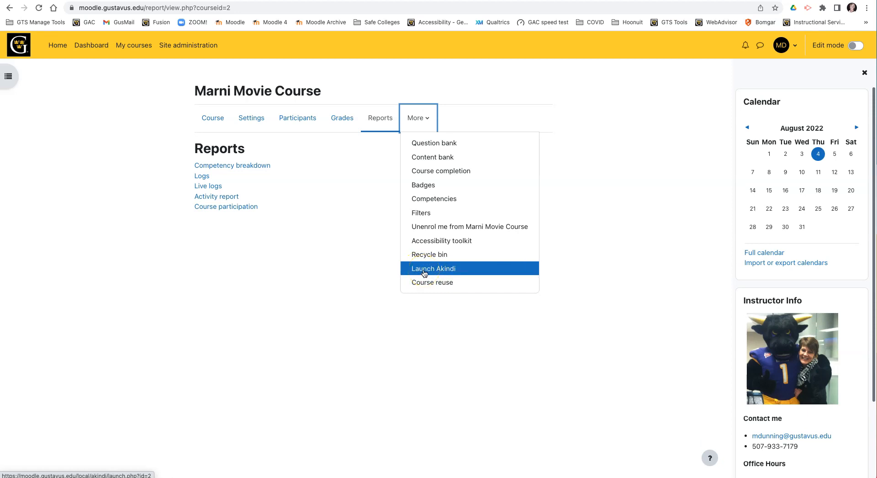
{"action": "left_click", "coordinate": [370, 251]}
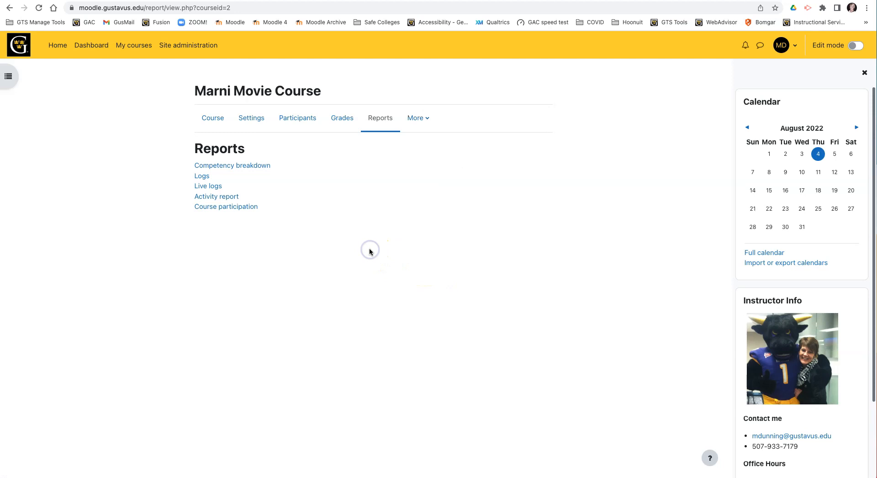
Show the course index on the main course page and turn on edit mode
{"action": "left_click", "coordinate": [211, 120]}
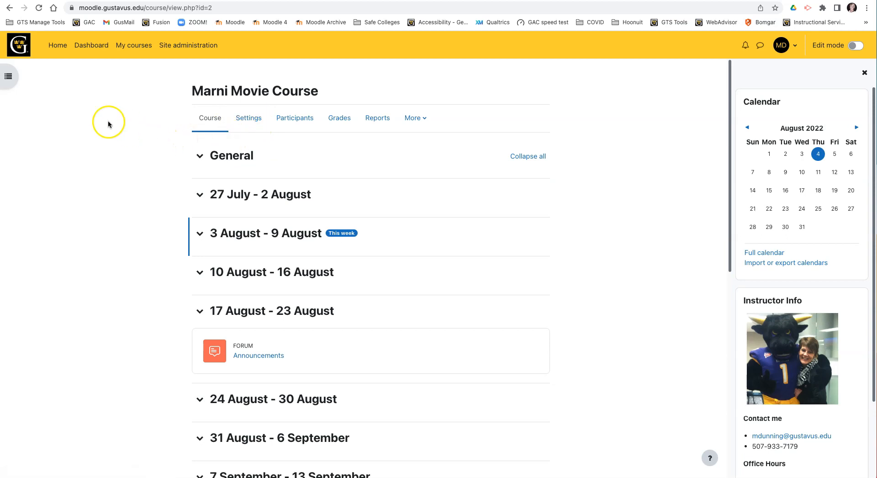
{"action": "left_click", "coordinate": [12, 77]}
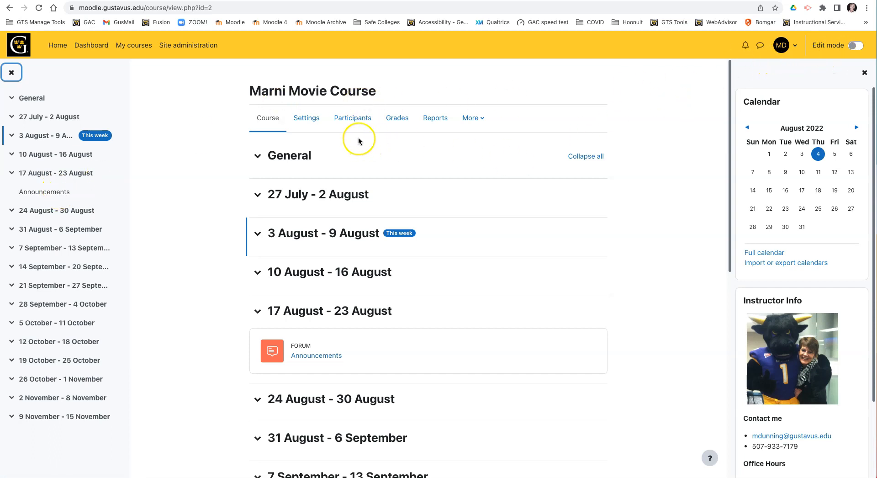
{"action": "left_click", "coordinate": [854, 46]}
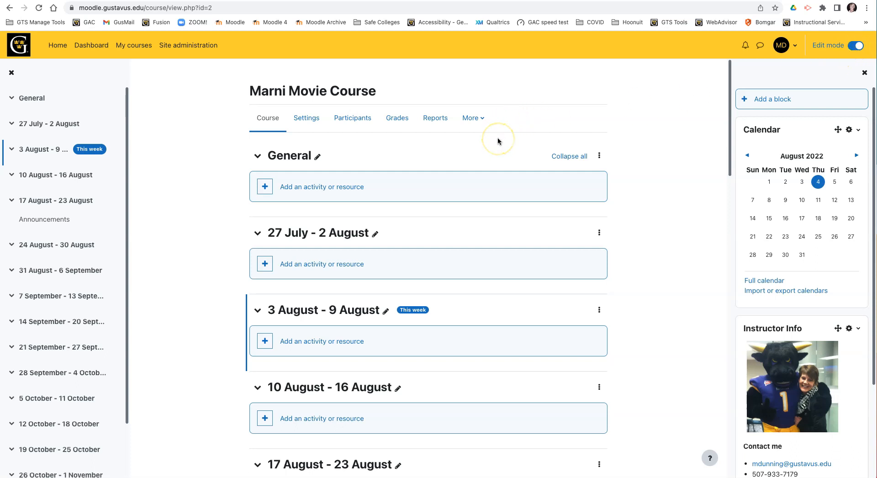
{"action": "left_click", "coordinate": [855, 47]}
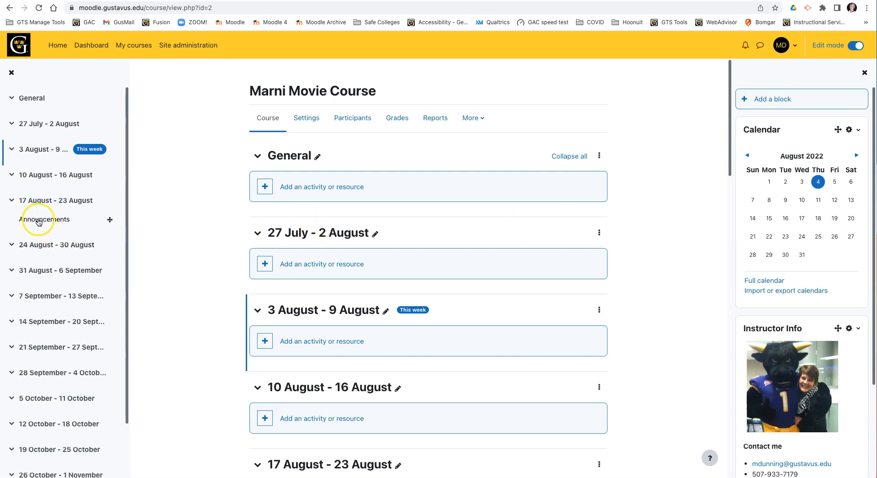
Move the Announcements forum into the 27 July - 2 August section, then move the 14 September - 20 September section above that section
{"action": "left_click_drag", "start_coordinate": [49, 223], "coordinate": [306, 380]}
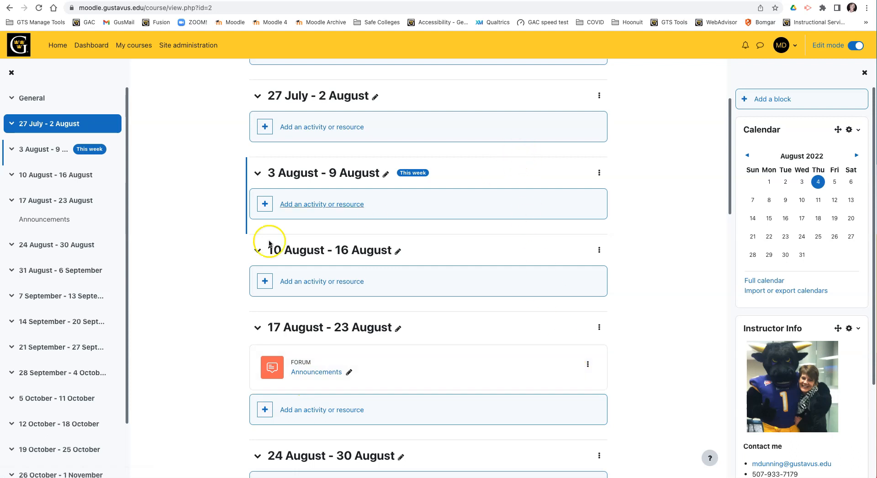
{"action": "left_click_drag", "start_coordinate": [47, 220], "coordinate": [35, 127]}
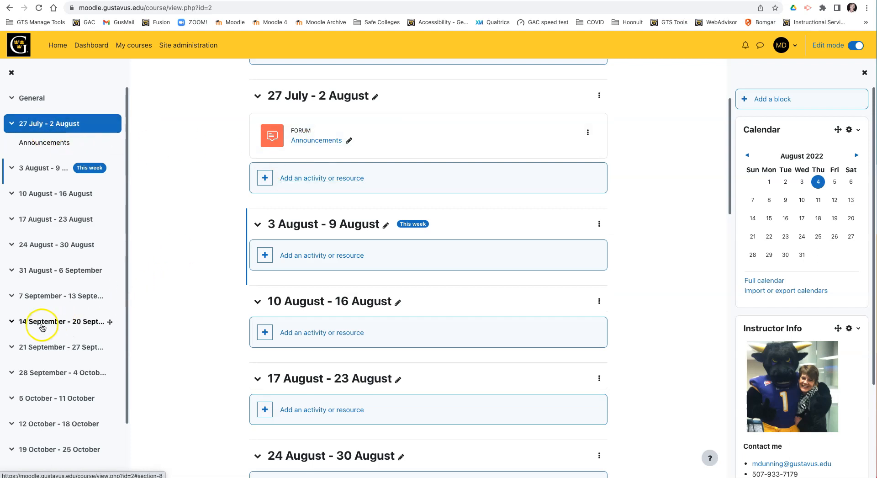
{"action": "left_click_drag", "start_coordinate": [104, 324], "coordinate": [85, 133]}
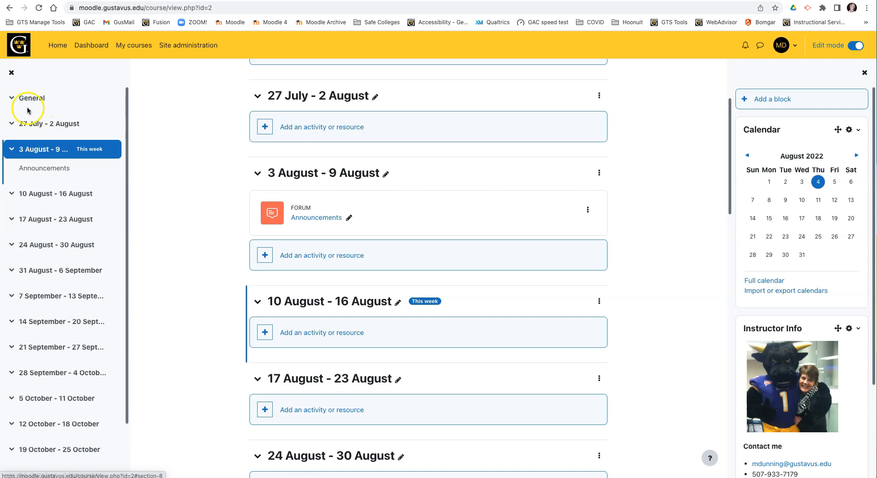
Close the course index, trying its toggle once more and leaving it closed
{"action": "left_click", "coordinate": [11, 73]}
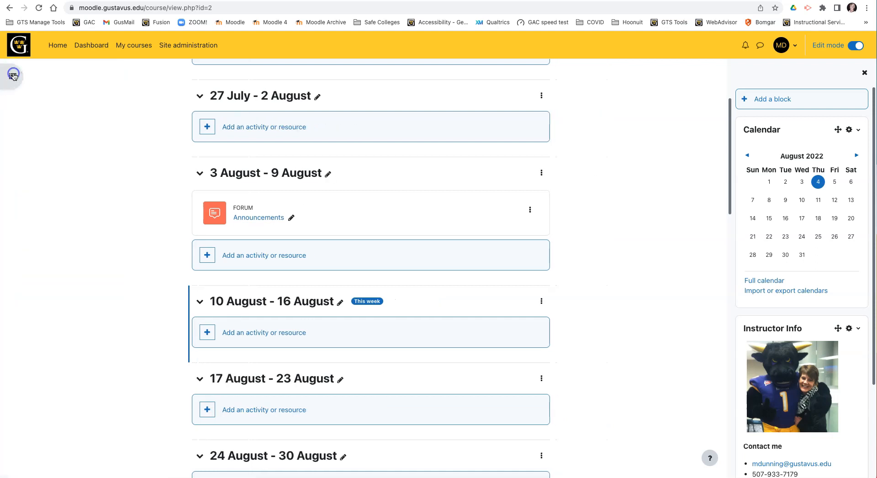
{"action": "left_click", "coordinate": [13, 76]}
{"action": "left_click", "coordinate": [12, 77]}
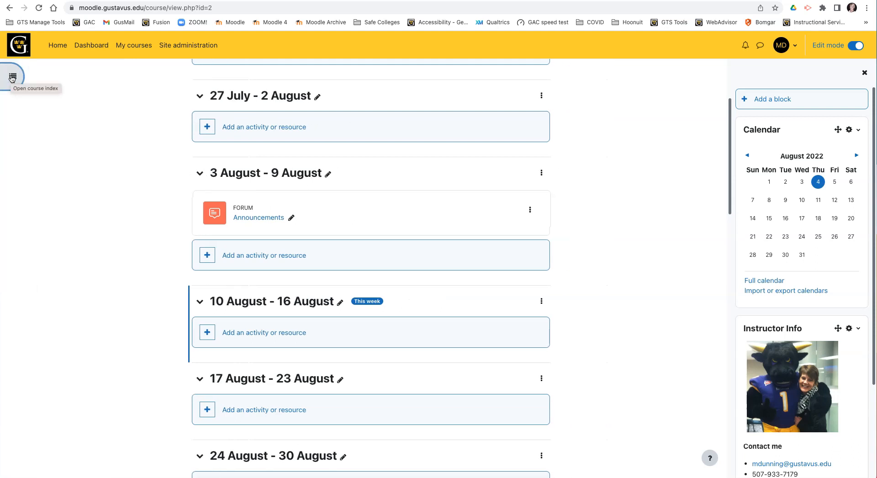
Close and reopen the block drawer, then add a Text block to the course
{"action": "left_click", "coordinate": [865, 72]}
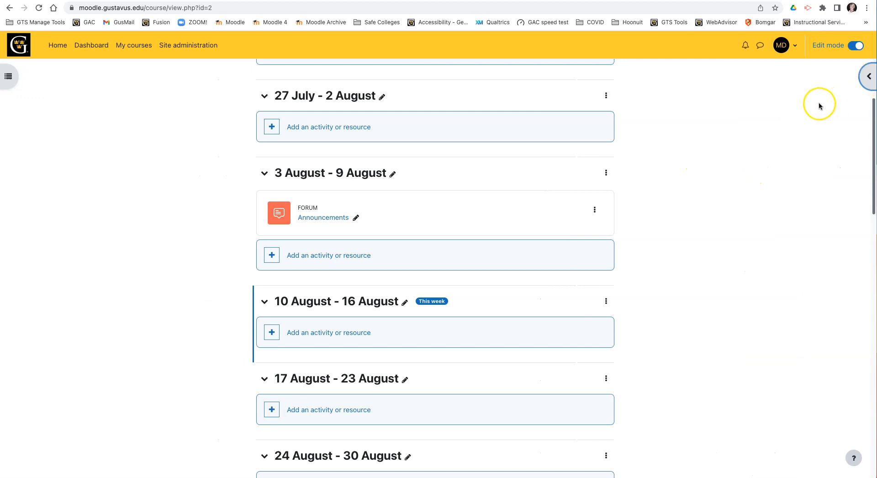
{"action": "left_click", "coordinate": [871, 80]}
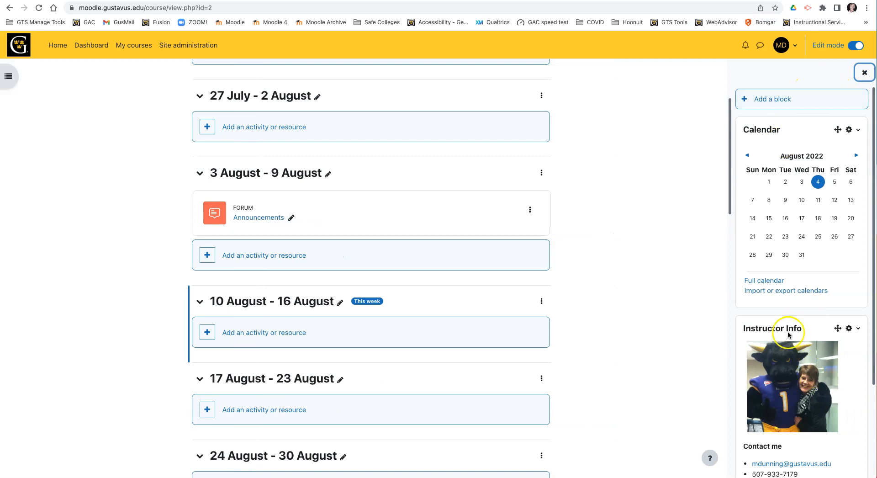
{"action": "left_click", "coordinate": [763, 105]}
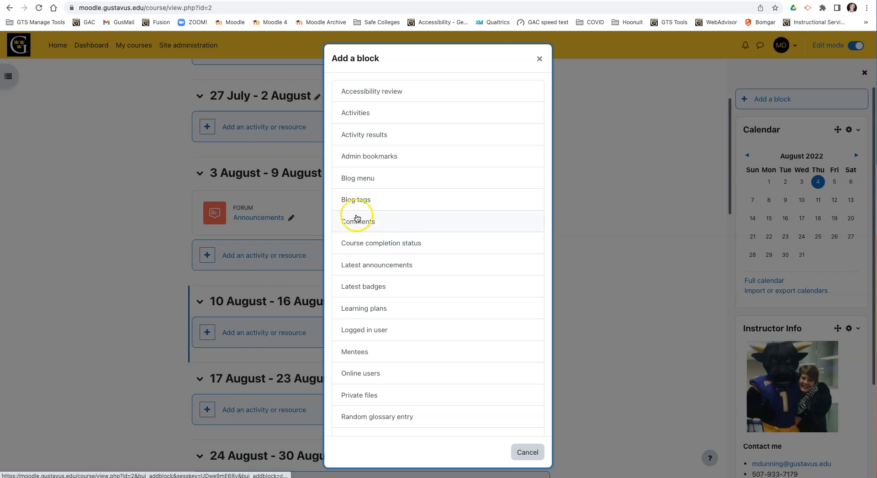
{"action": "scroll", "coordinate": [352, 375], "scroll_direction": "down", "scroll_amount": 3}
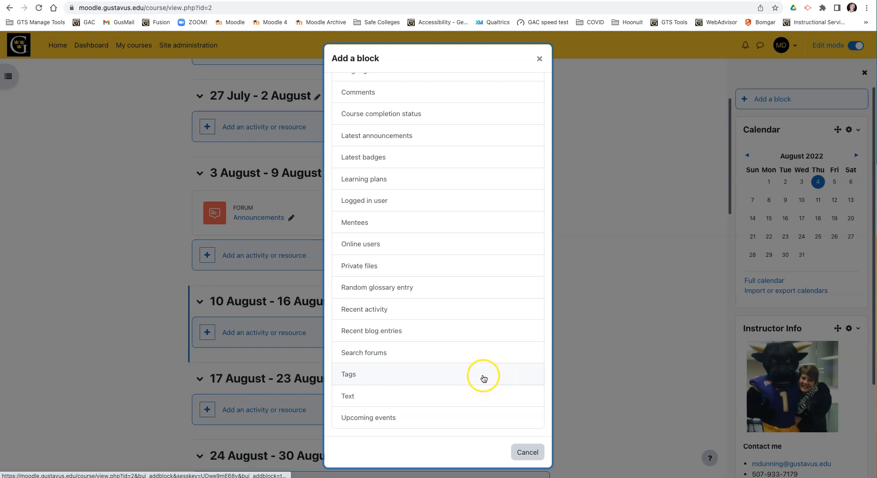
{"action": "left_click", "coordinate": [346, 398]}
{"action": "scroll", "coordinate": [800, 297], "scroll_direction": "down", "scroll_amount": 3}
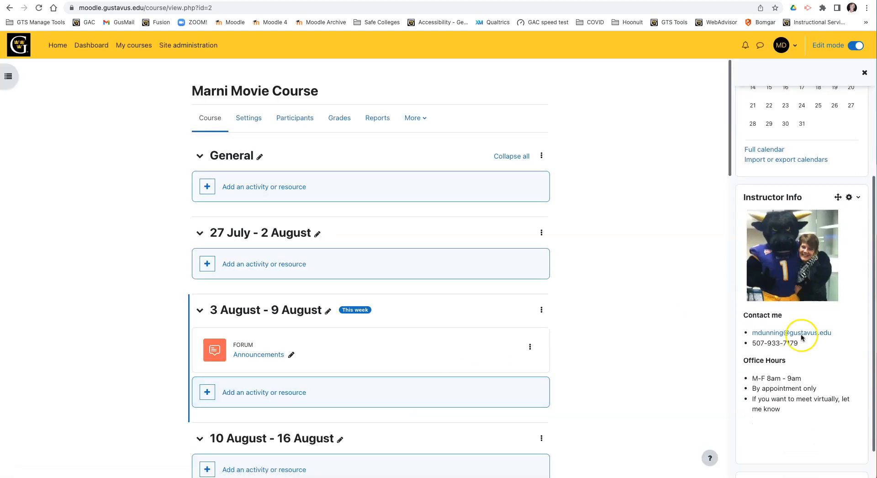
{"action": "scroll", "coordinate": [801, 337], "scroll_direction": "down", "scroll_amount": 1}
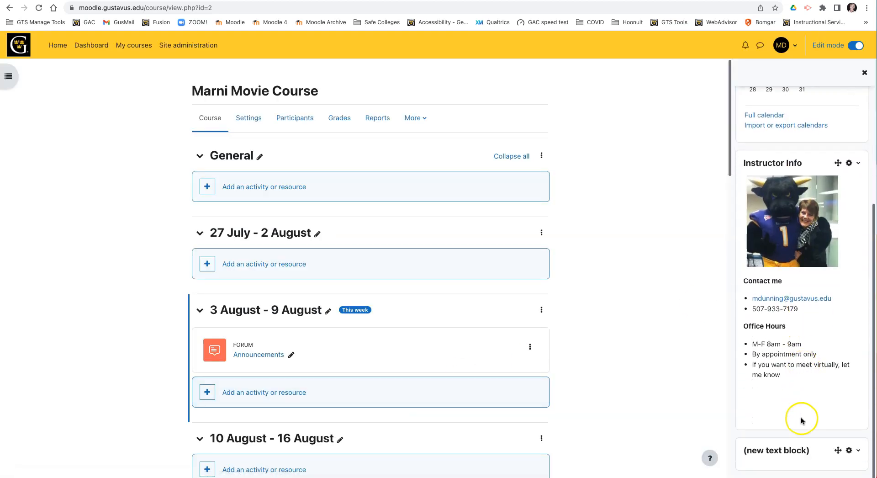
Review the configuration actions available for the new text block, then delete that block
{"action": "left_click", "coordinate": [858, 451]}
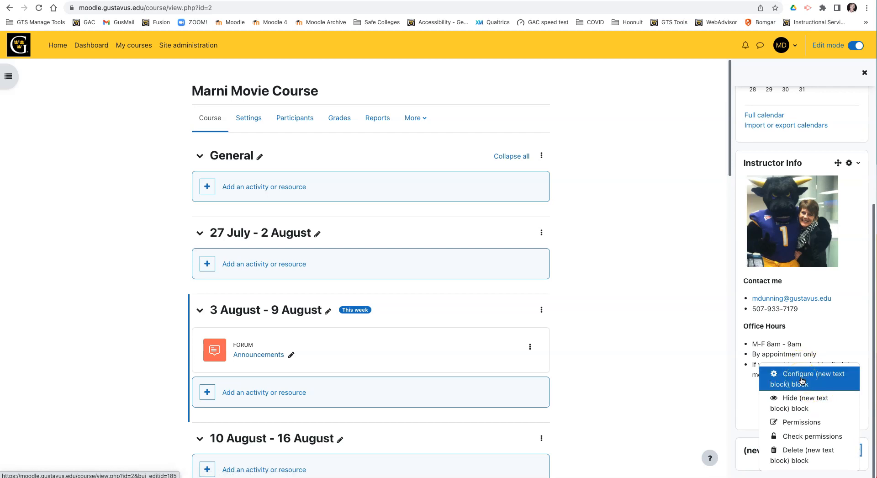
{"action": "left_click", "coordinate": [827, 341]}
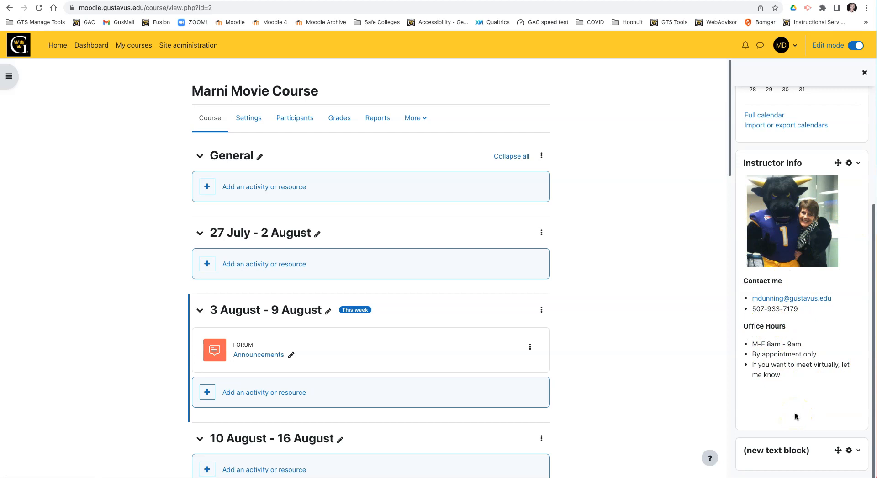
{"action": "left_click", "coordinate": [850, 450]}
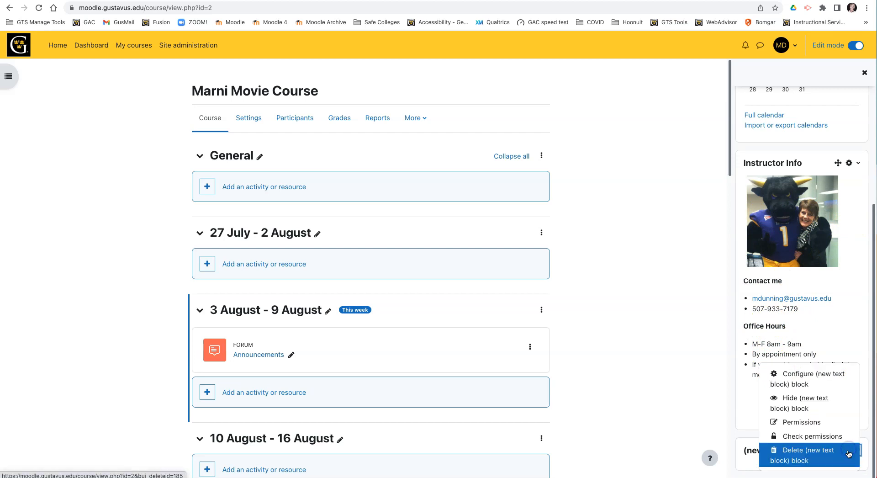
{"action": "left_click", "coordinate": [790, 457]}
{"action": "left_click", "coordinate": [532, 126]}
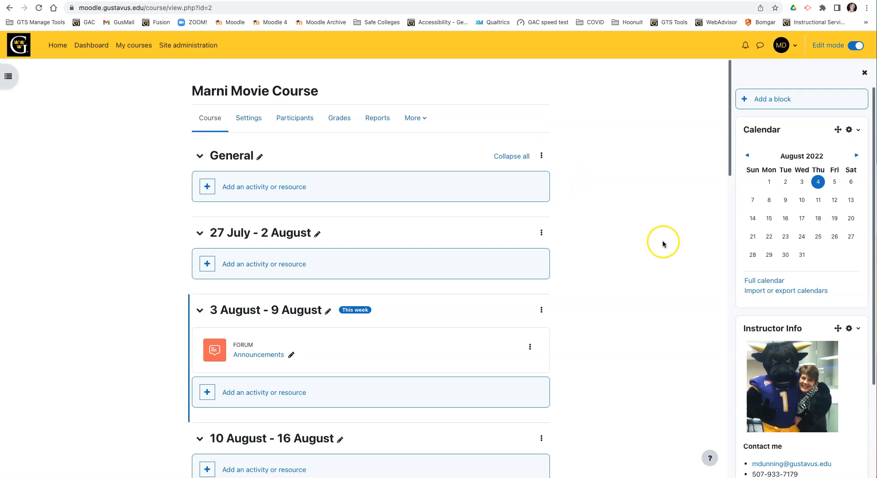
Move the Instructor Info block above the Calendar block
{"action": "scroll", "coordinate": [755, 265], "scroll_direction": "down", "scroll_amount": 2}
{"action": "scroll", "coordinate": [758, 272], "scroll_direction": "up", "scroll_amount": 3}
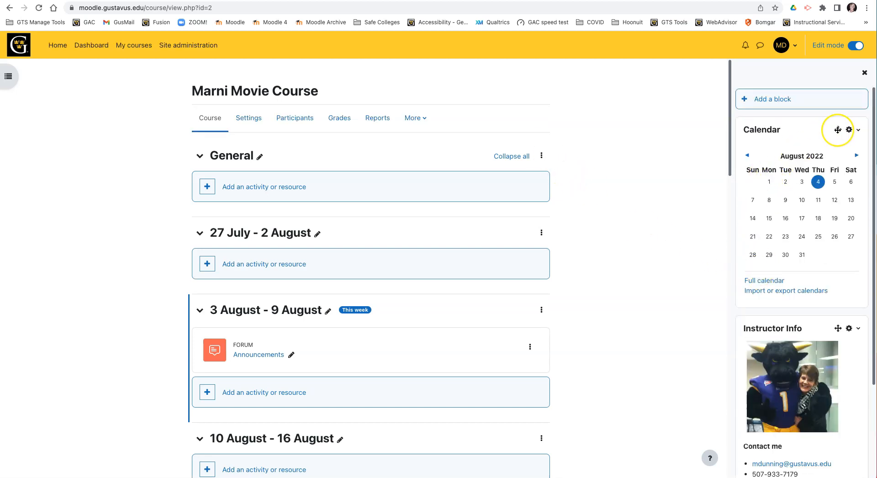
{"action": "mouse_move", "coordinate": [838, 130]}
{"action": "left_mouse_down"}
{"action": "mouse_move", "coordinate": [826, 341]}
{"action": "mouse_move", "coordinate": [816, 229]}
{"action": "mouse_move", "coordinate": [839, 130]}
{"action": "left_mouse_up"}
{"action": "left_click_drag", "start_coordinate": [838, 328], "coordinate": [846, 146]}
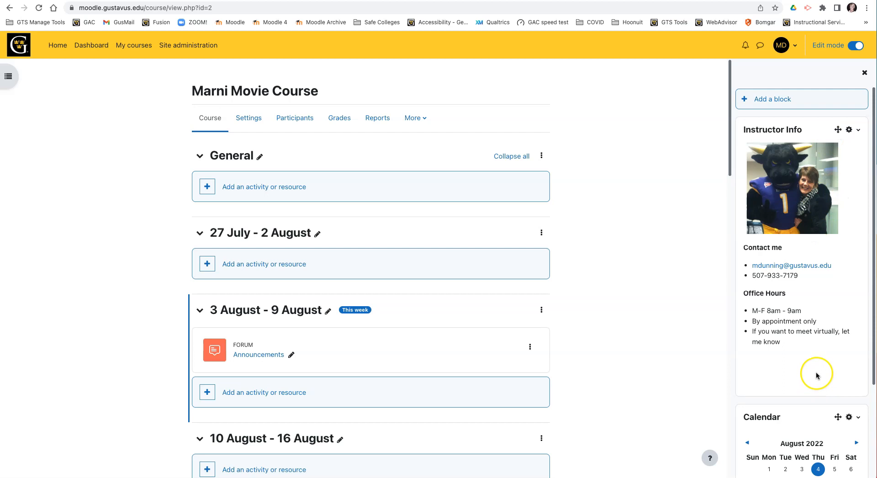
Turn edit mode off to view the reordered blocks, then turn edit mode back on
{"action": "left_click", "coordinate": [852, 47]}
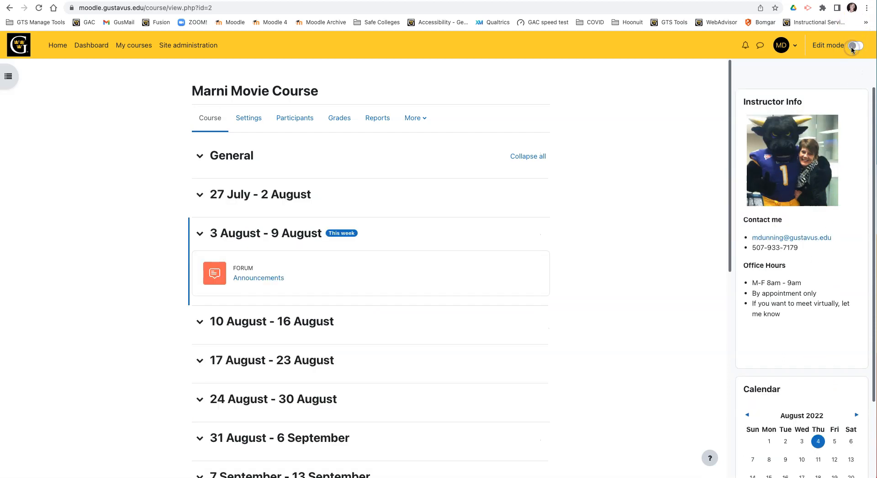
{"action": "scroll", "coordinate": [847, 215], "scroll_direction": "down", "scroll_amount": 3}
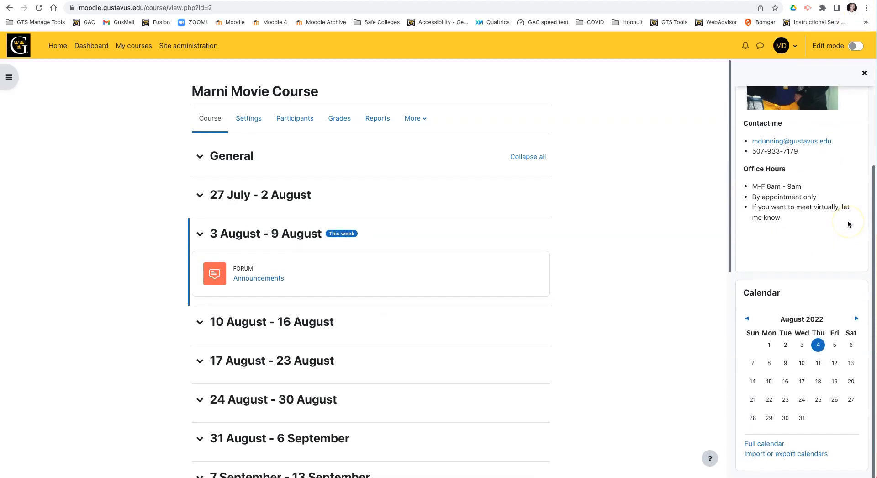
{"action": "scroll", "coordinate": [848, 182], "scroll_direction": "up", "scroll_amount": 3}
{"action": "left_click", "coordinate": [855, 46]}
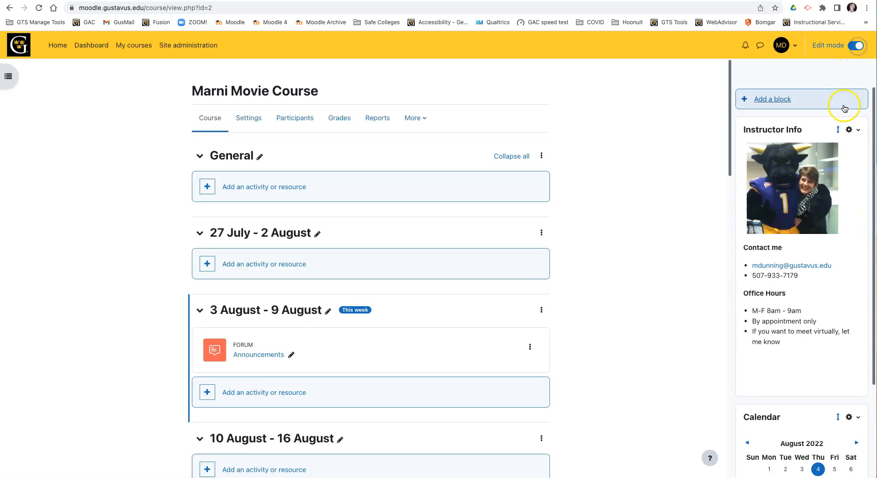
Close the block drawer, trying its toggle once more and leaving it closed
{"action": "left_click", "coordinate": [863, 73]}
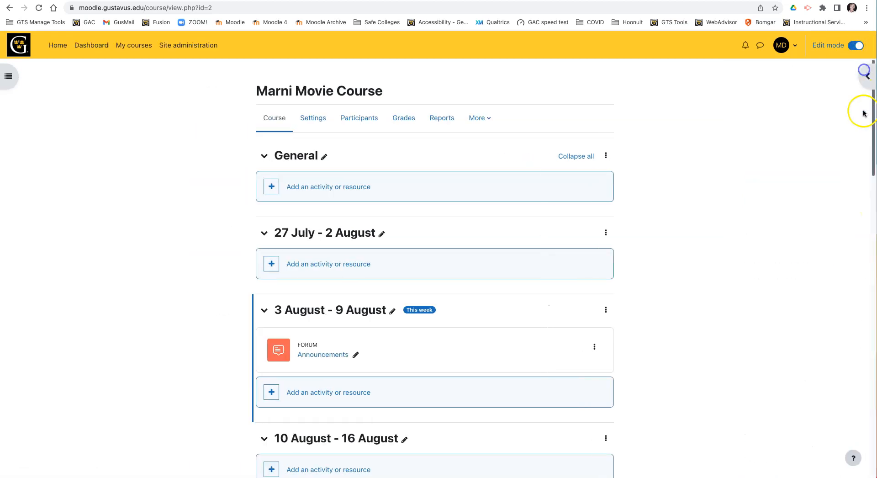
{"action": "left_click", "coordinate": [865, 74]}
{"action": "left_click", "coordinate": [864, 74]}
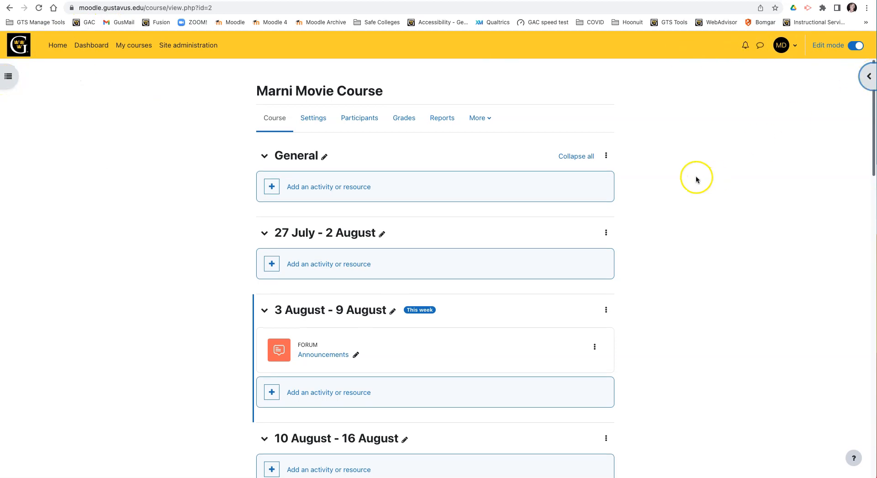
Open the activity chooser for the General section with all items shown, and try the stars on Assignment and Book, leaving both starred
{"action": "left_click", "coordinate": [316, 188]}
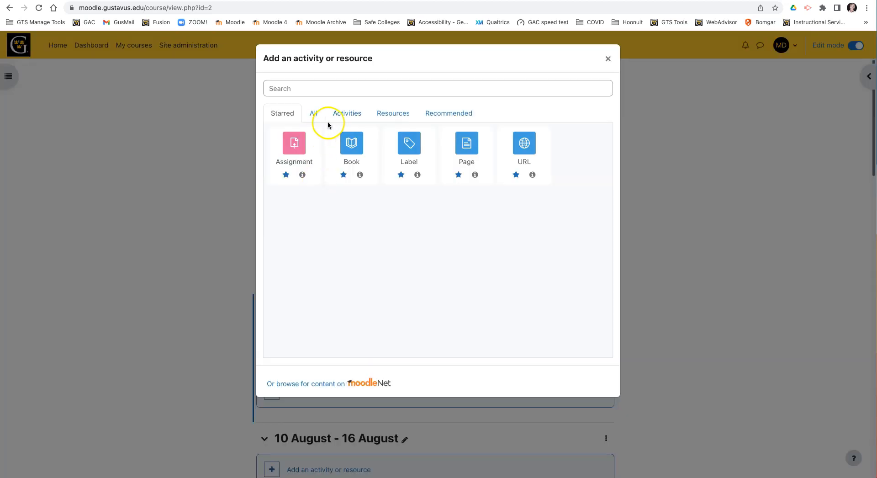
{"action": "left_click", "coordinate": [317, 118]}
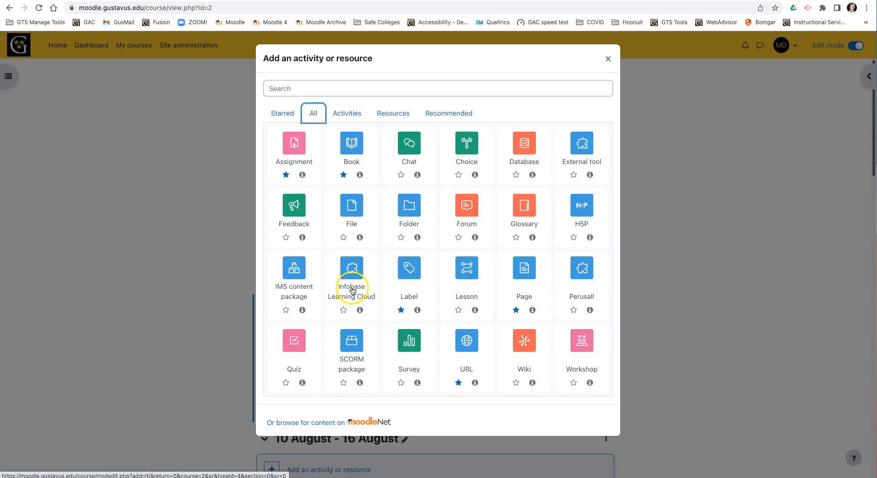
{"action": "left_click", "coordinate": [343, 174]}
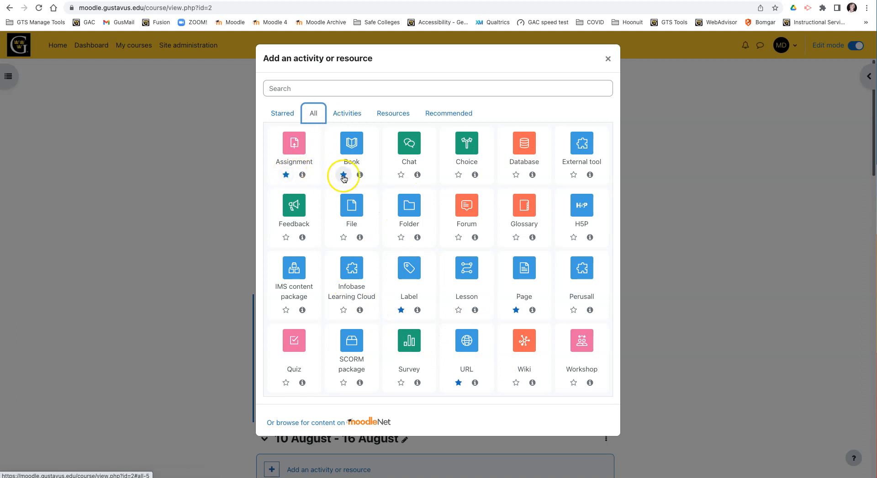
{"action": "left_click", "coordinate": [286, 174]}
{"action": "left_click", "coordinate": [343, 174]}
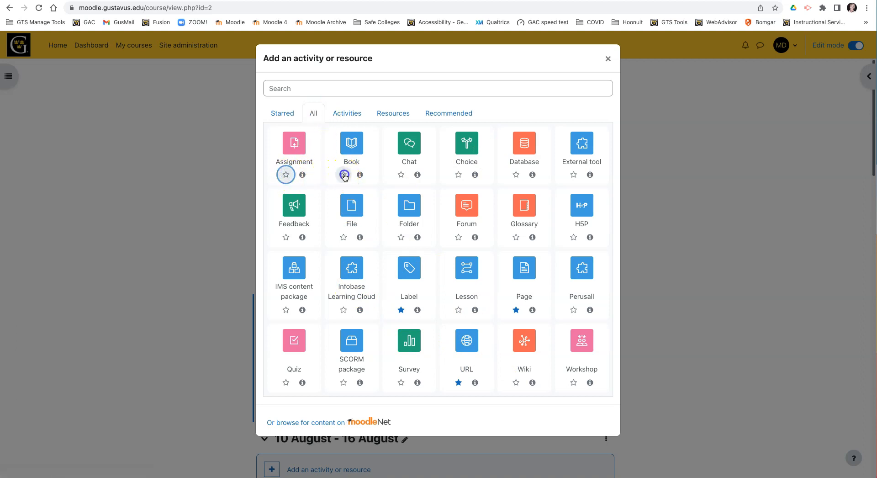
{"action": "left_click", "coordinate": [286, 174]}
Check the starred items in the activity chooser, then start a new Assignment from the full list
{"action": "left_click", "coordinate": [282, 114]}
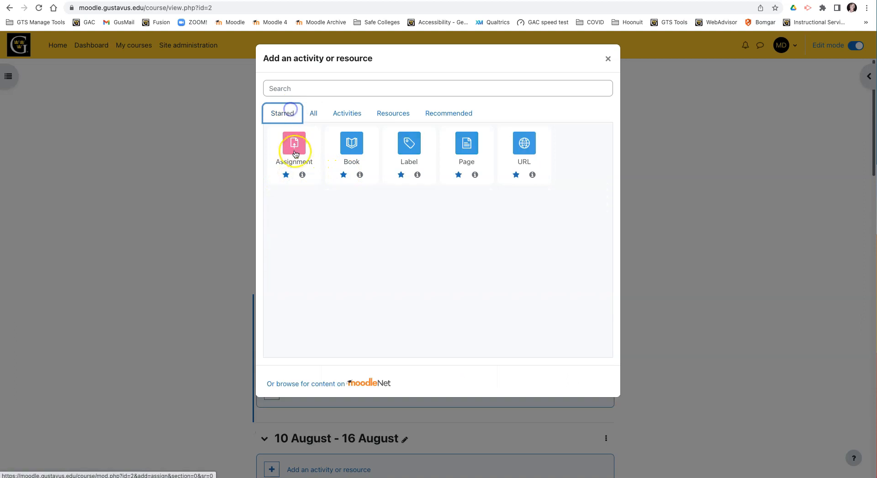
{"action": "left_click", "coordinate": [312, 116]}
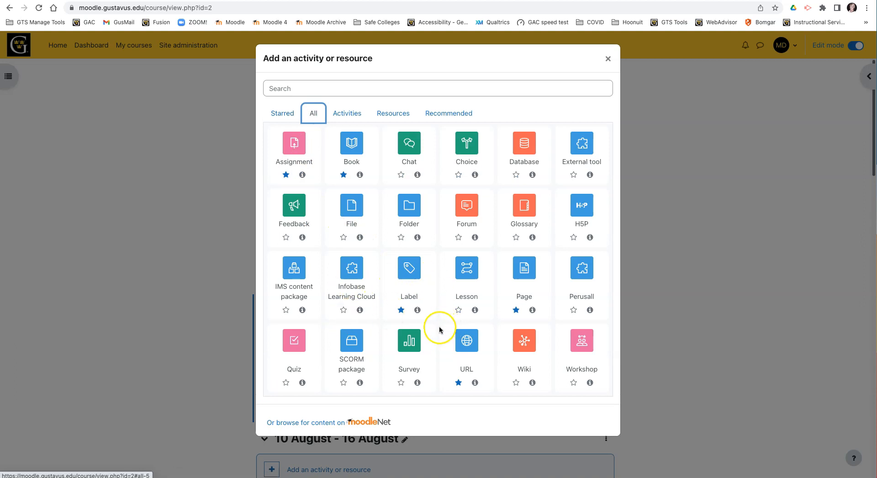
{"action": "left_click", "coordinate": [295, 146]}
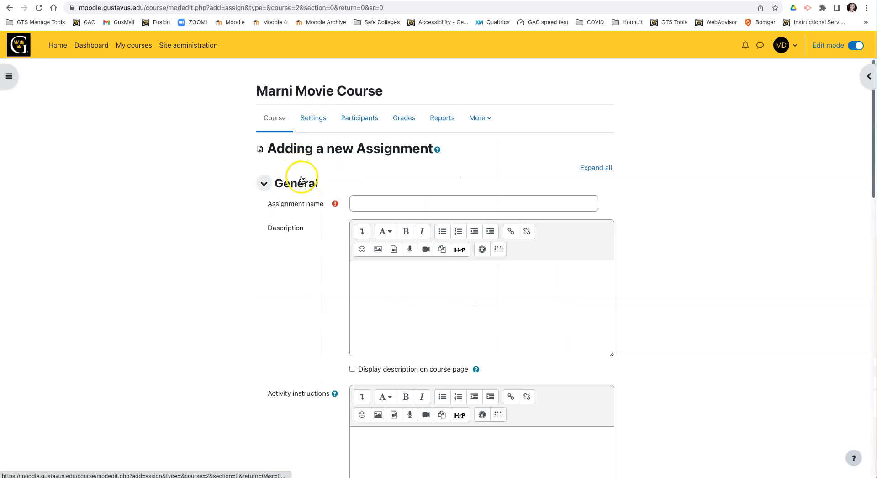
Review the new assignment form's settings, including the Send content change notification option and the Availability dates
{"action": "scroll", "coordinate": [323, 206], "scroll_direction": "down", "scroll_amount": 20}
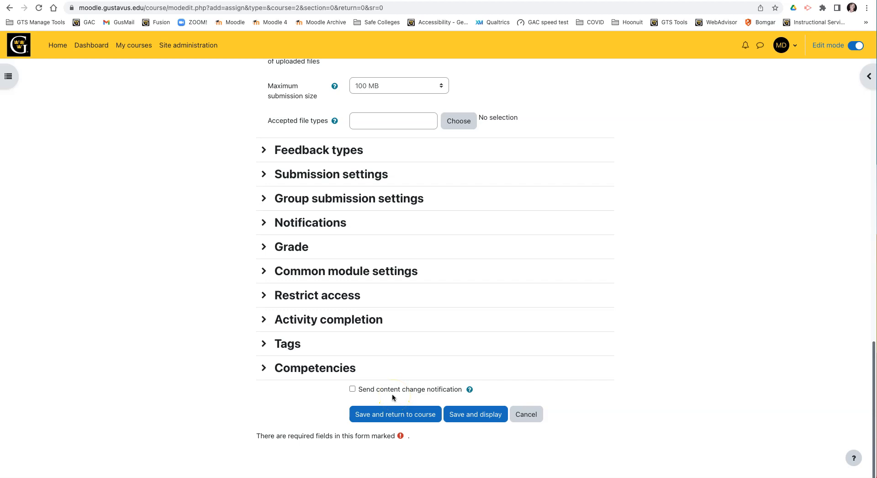
{"action": "left_click", "coordinate": [352, 388]}
{"action": "scroll", "coordinate": [424, 379], "scroll_direction": "up", "scroll_amount": 8}
{"action": "scroll", "coordinate": [424, 376], "scroll_direction": "up", "scroll_amount": 10}
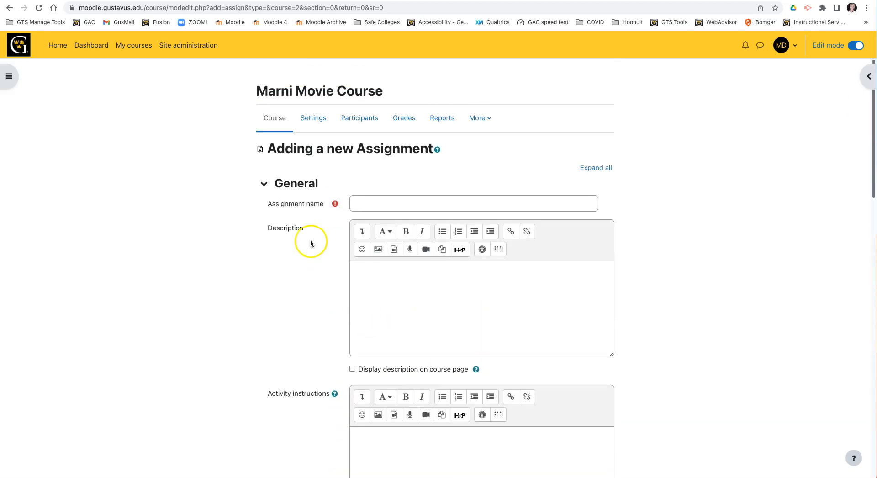
{"action": "scroll", "coordinate": [378, 164], "scroll_direction": "down", "scroll_amount": 10}
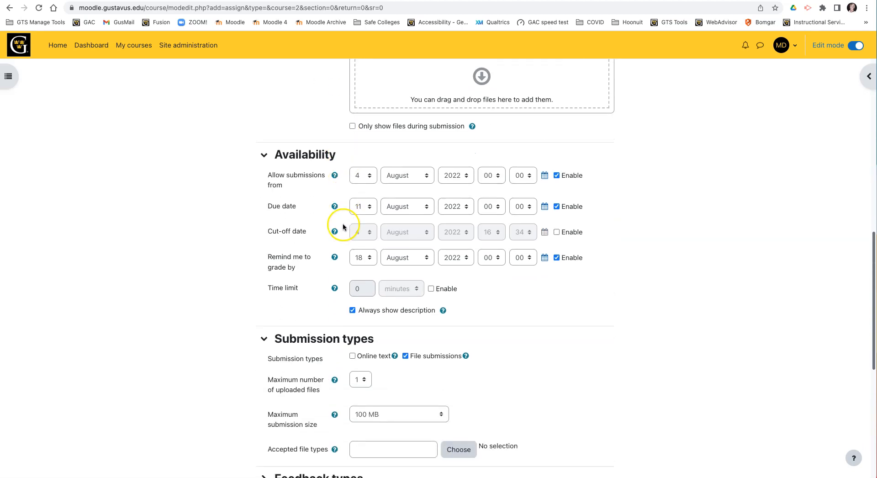
{"action": "scroll", "coordinate": [287, 227], "scroll_direction": "up", "scroll_amount": 1}
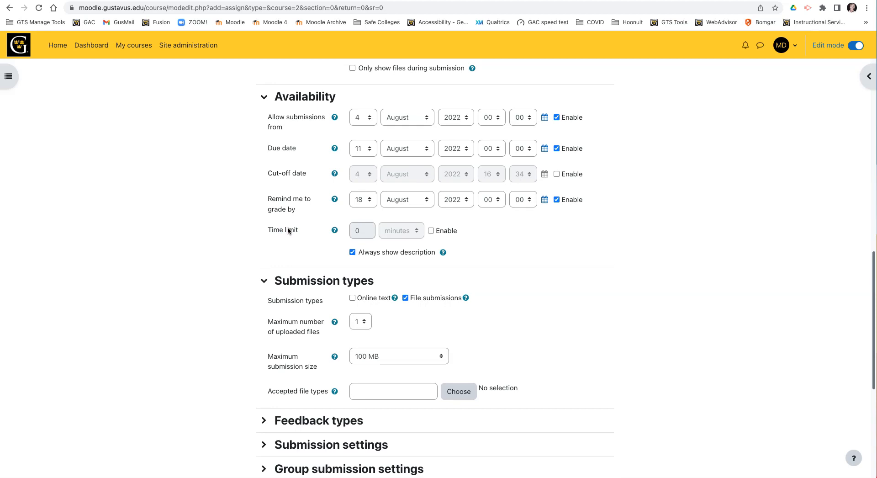
Enable the assignment's time limit and review its unit choices, keeping minutes
{"action": "left_click", "coordinate": [431, 230]}
{"action": "double_click", "coordinate": [354, 232]}
{"action": "left_click", "coordinate": [405, 232]}
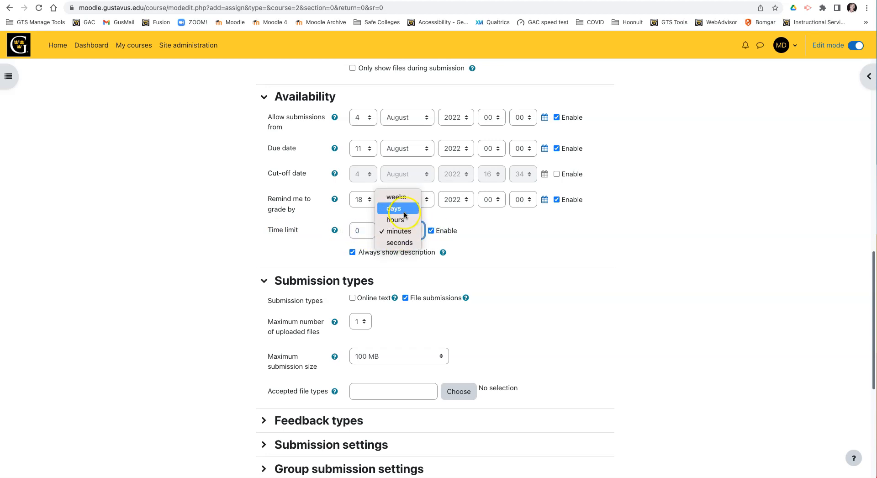
{"action": "left_click", "coordinate": [466, 243]}
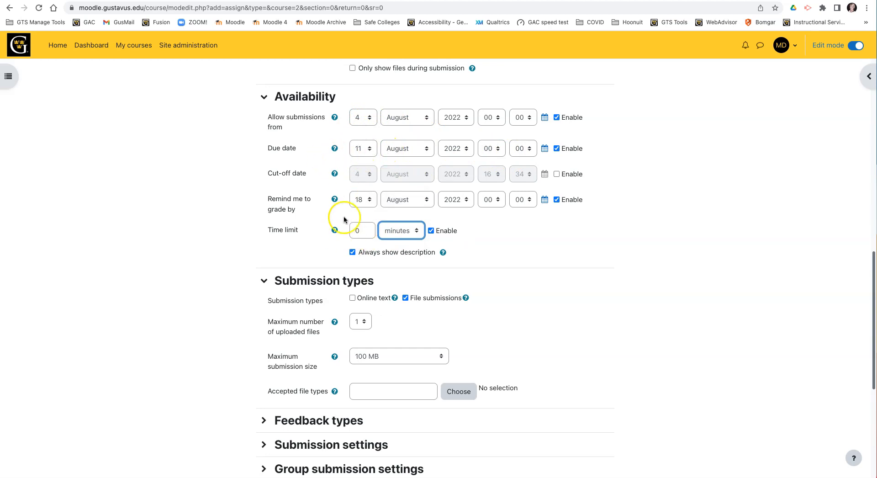
{"action": "double_click", "coordinate": [357, 231]}
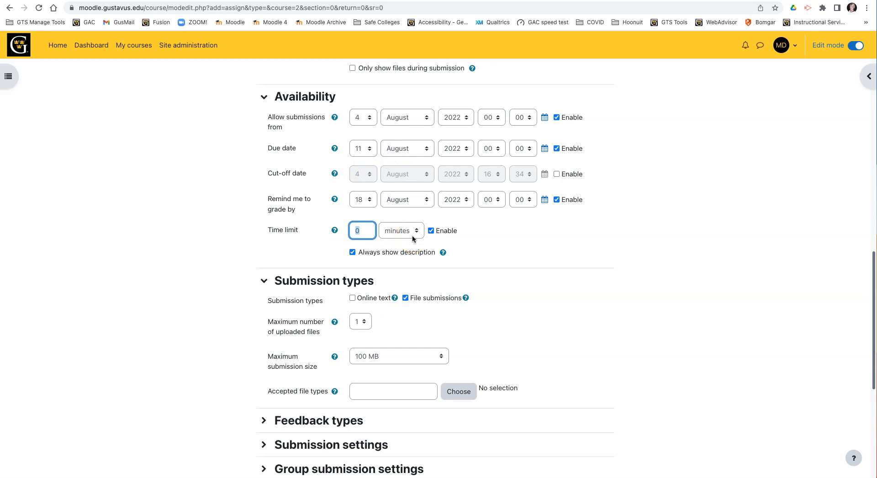
Leave the assignment form without saving and open the Dashboard
{"action": "scroll", "coordinate": [416, 239], "scroll_direction": "up", "scroll_amount": 15}
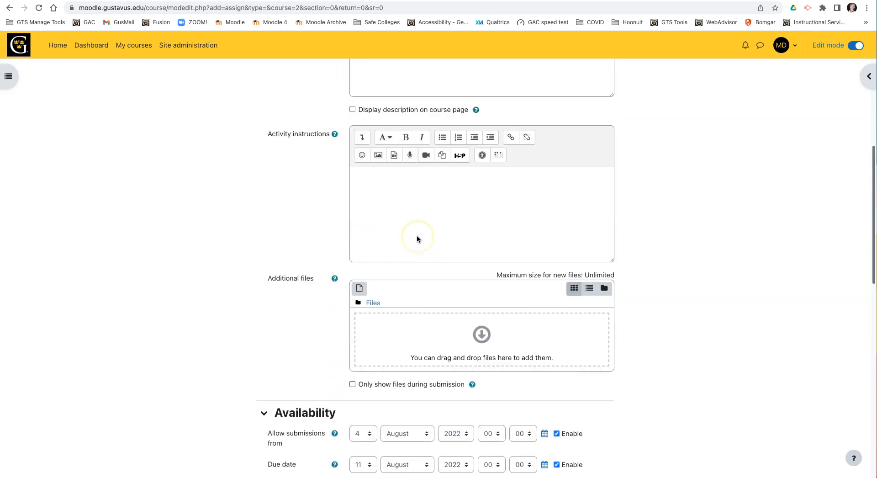
{"action": "left_click", "coordinate": [90, 46]}
{"action": "left_click", "coordinate": [457, 190]}
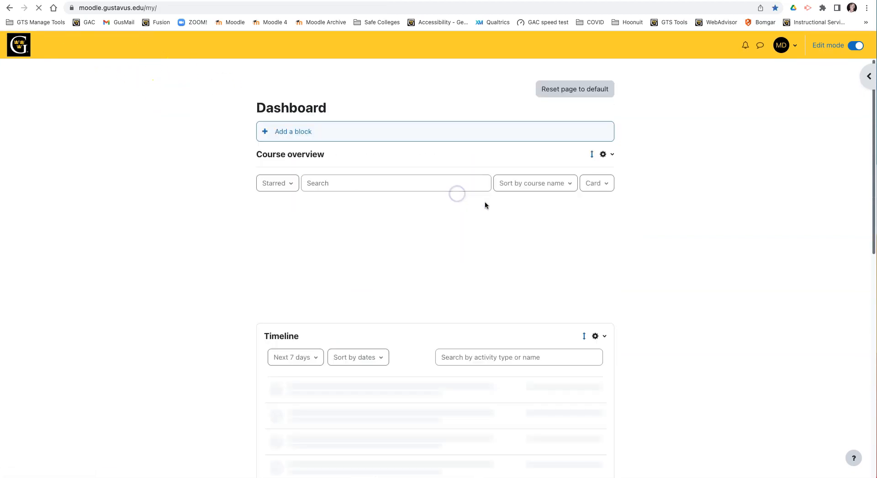